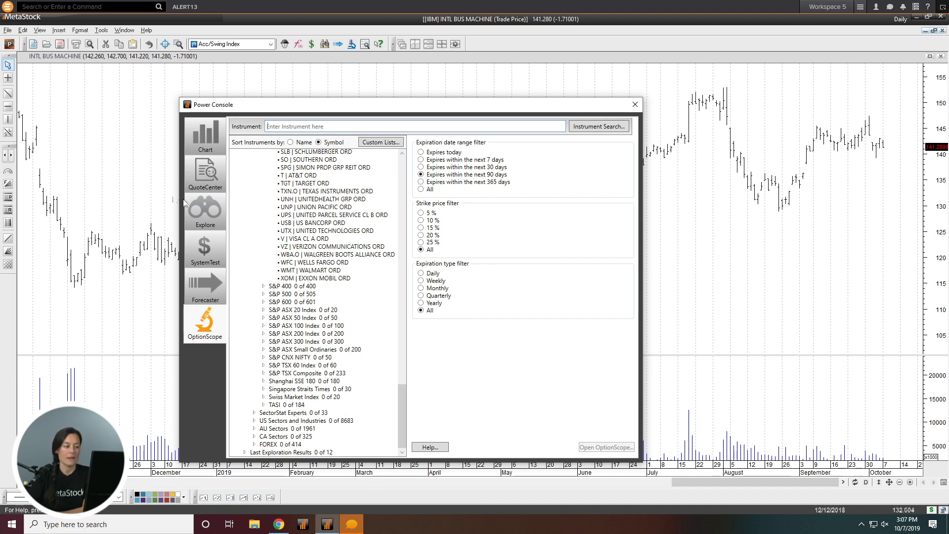
Create a new indicator in the Indicator Builder and name it "My custom indicator".
{"action": "left_click", "coordinate": [101, 30]}
{"action": "left_click", "coordinate": [119, 53]}
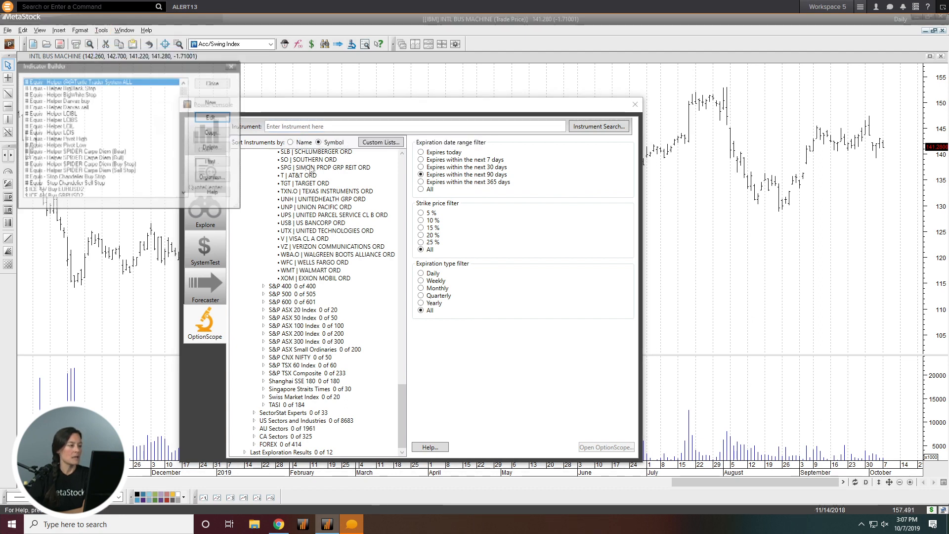
{"action": "left_click_drag", "start_coordinate": [164, 74], "coordinate": [506, 155]}
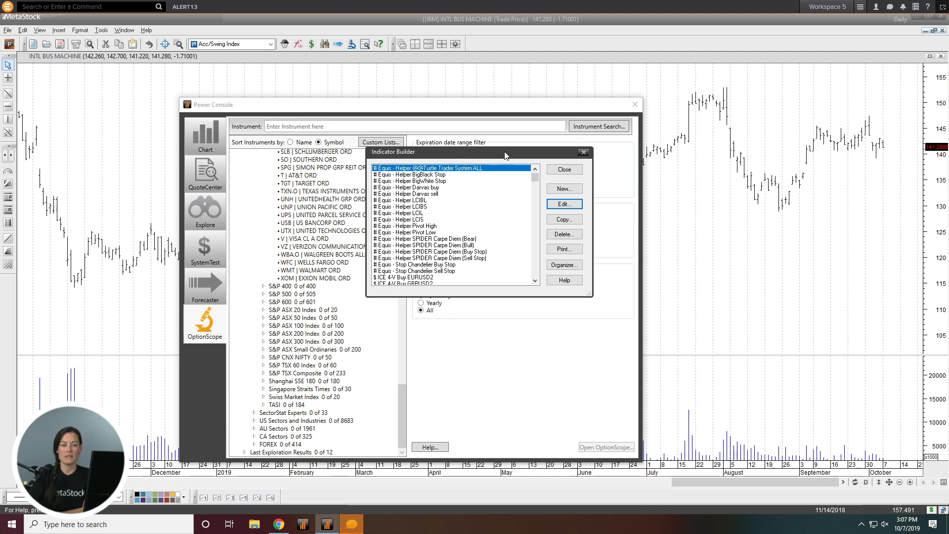
{"action": "left_click", "coordinate": [563, 188]}
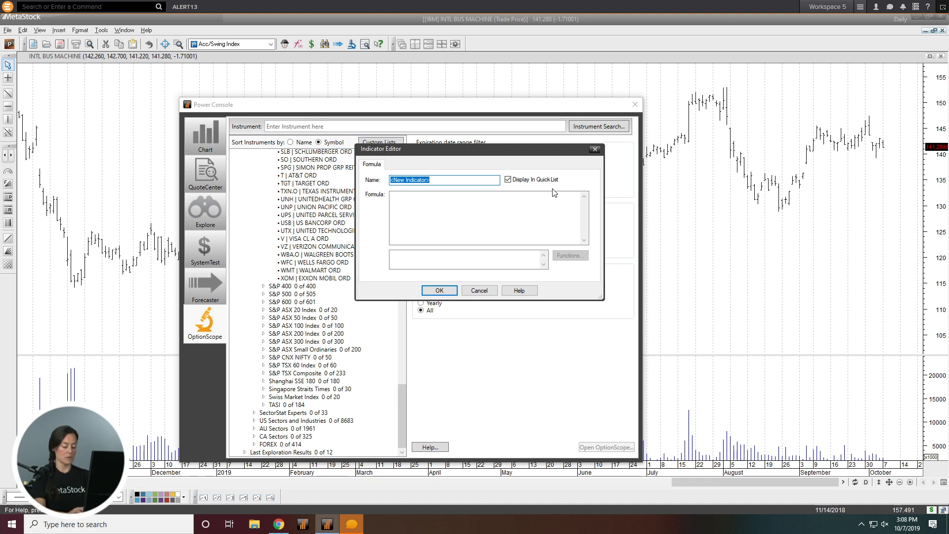
{"action": "type", "text": "My cus"}
{"action": "type", "text": "tom form"}
{"action": "key", "text": "BackSpace"}
{"action": "key", "text": "BackSpace"}
{"action": "key", "text": "BackSpace"}
{"action": "key", "text": "BackSpace"}
{"action": "type", "text": "inficat"}
{"action": "key", "text": "BackSpace"}
{"action": "key", "text": "BackSpace"}
{"action": "key", "text": "BackSpace"}
{"action": "key", "text": "BackSpace"}
{"action": "key", "text": "BackSpace"}
{"action": "type", "text": "dicator"}
Set the new indicator's formula to C+100, save it and close the Indicator Builder.
{"action": "left_click", "coordinate": [554, 194]}
{"action": "type", "text": "C"}
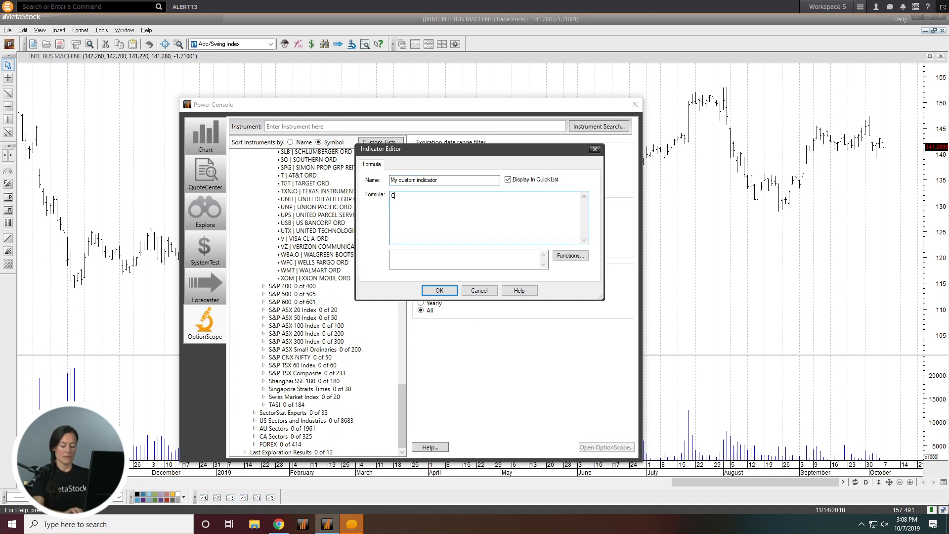
{"action": "type", "text": "+100"}
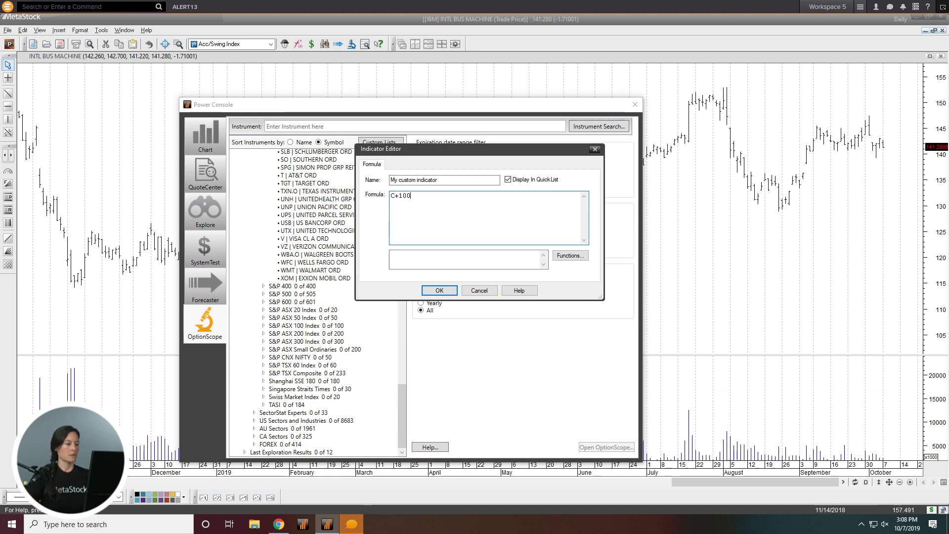
{"action": "left_click", "coordinate": [435, 290]}
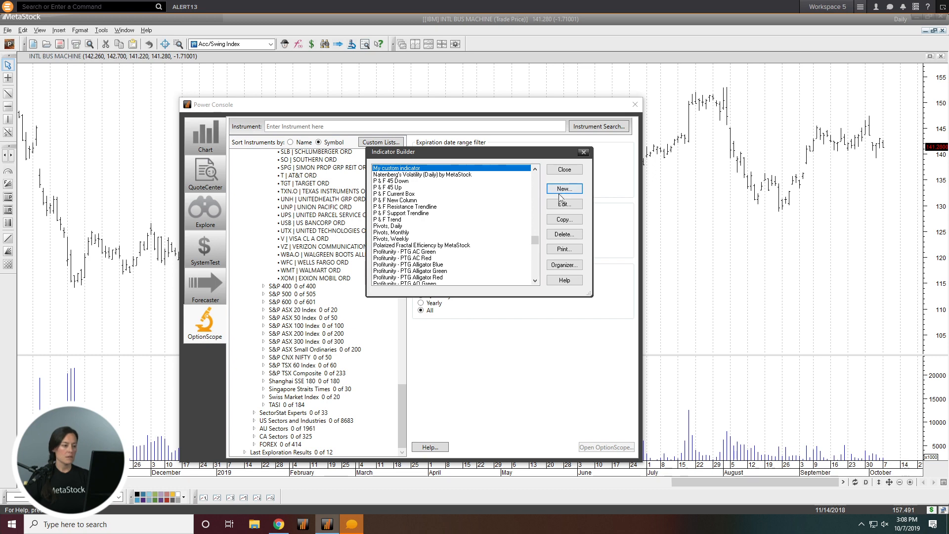
{"action": "left_click", "coordinate": [559, 172]}
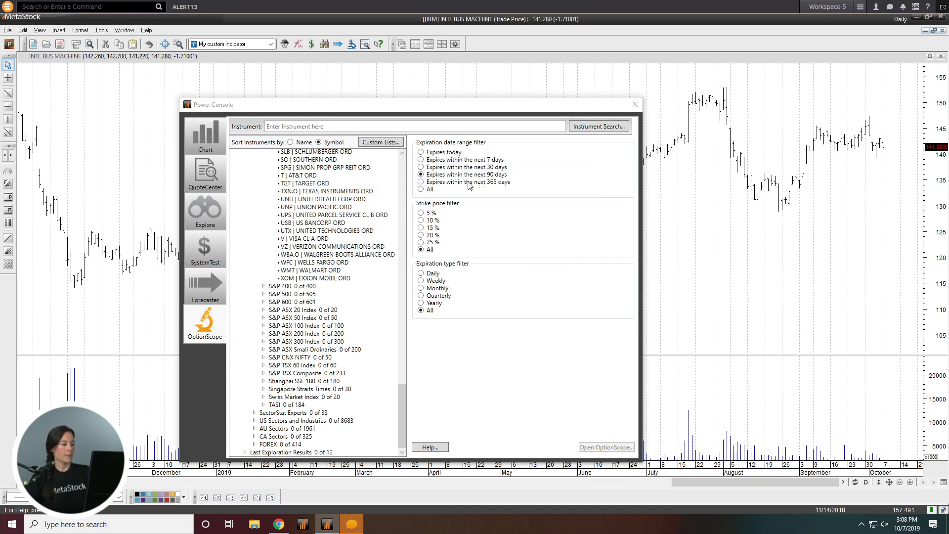
Open a chart for IBM from the Power Console with the default records and Smart Chart template.
{"action": "left_click", "coordinate": [208, 140]}
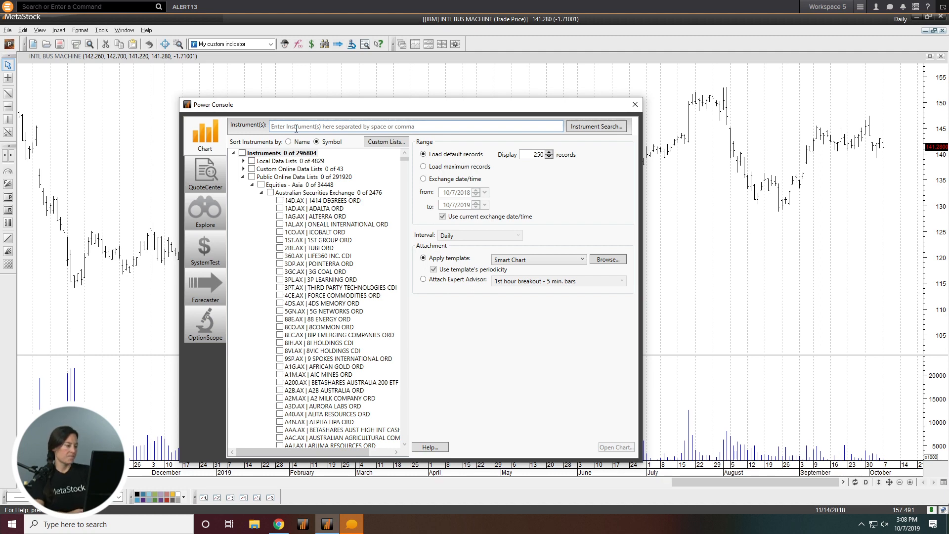
{"action": "type", "text": "IBM"}
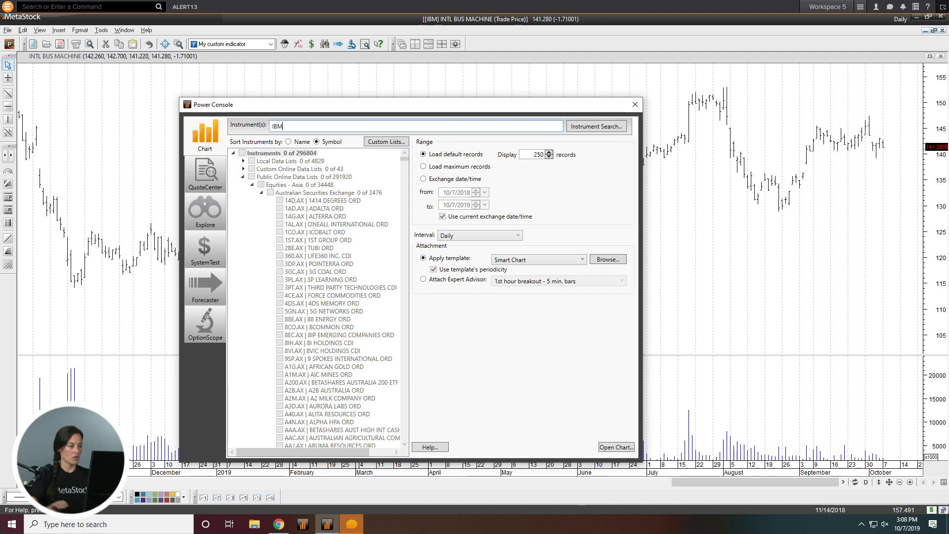
{"action": "left_click", "coordinate": [612, 448]}
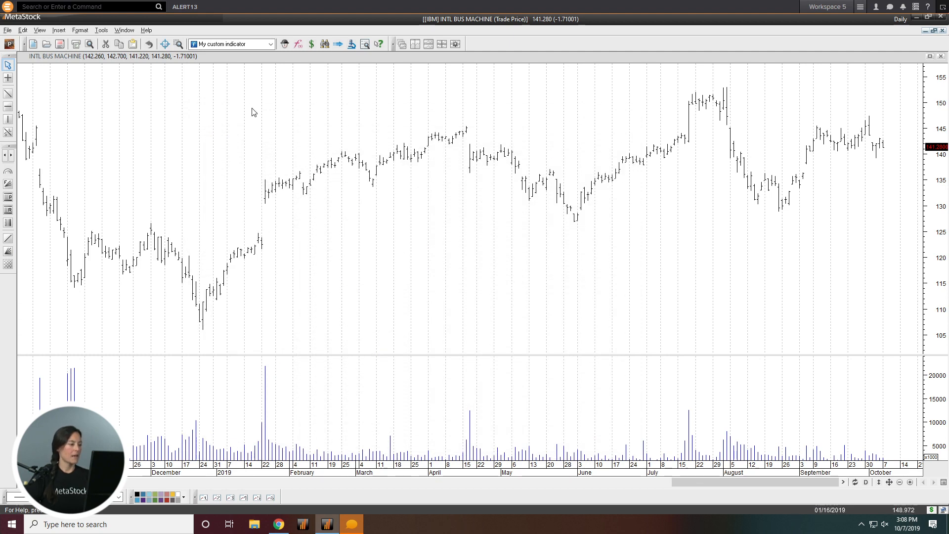
Change the background color of the IBM chart's price window to dark gray.
{"action": "right_click", "coordinate": [235, 96]}
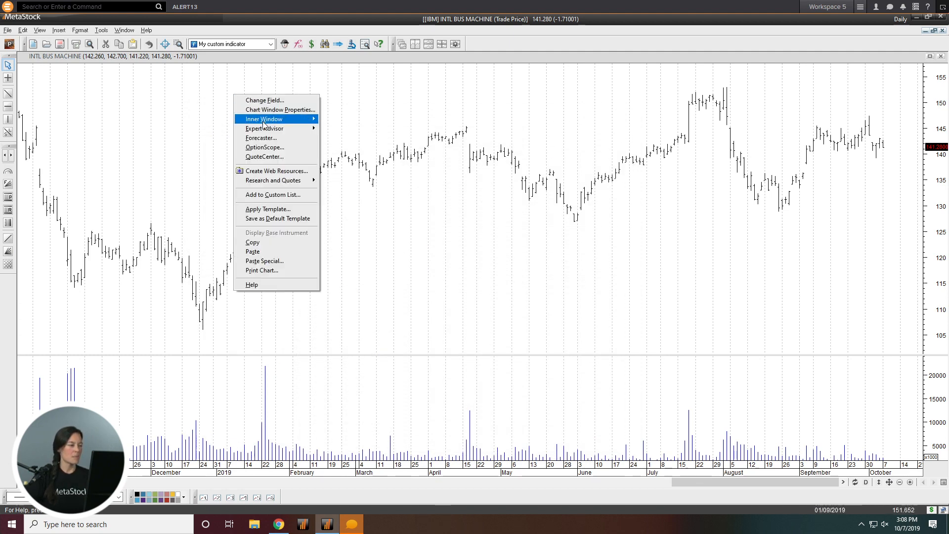
{"action": "mouse_move", "coordinate": [277, 119]}
{"action": "left_click", "coordinate": [335, 119]}
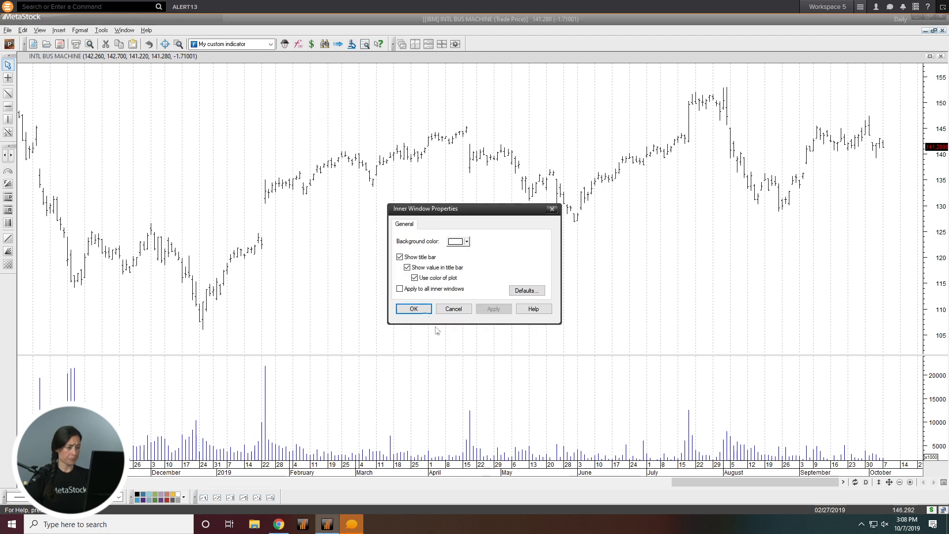
{"action": "left_click", "coordinate": [468, 243]}
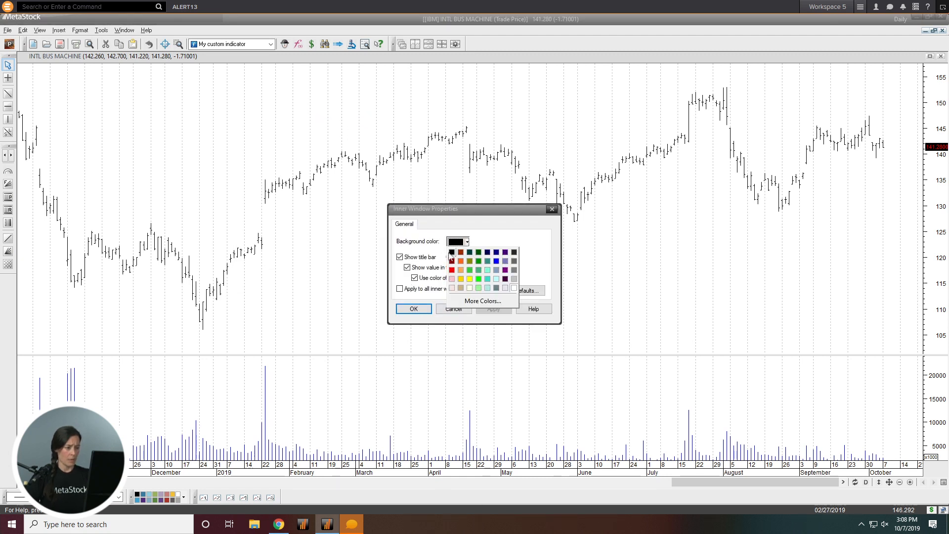
{"action": "left_click", "coordinate": [514, 261]}
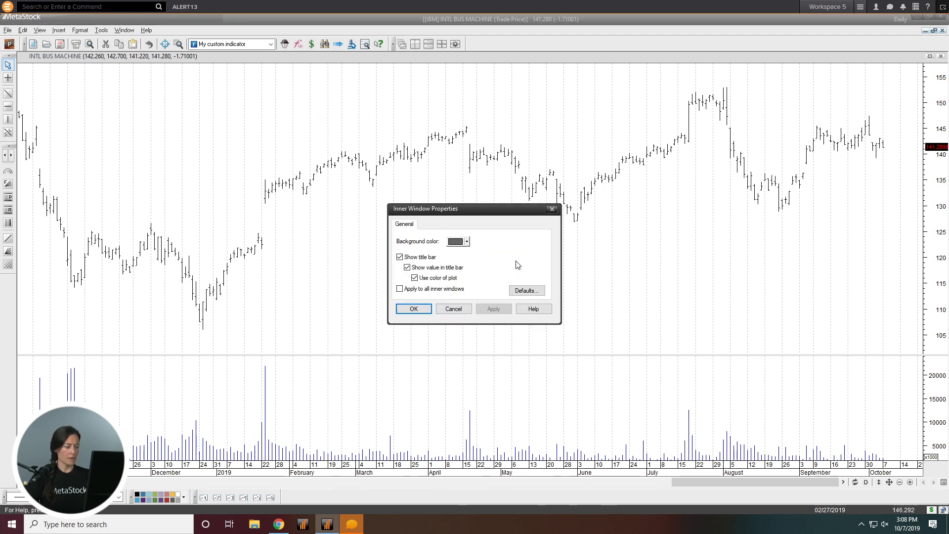
{"action": "left_click", "coordinate": [492, 309]}
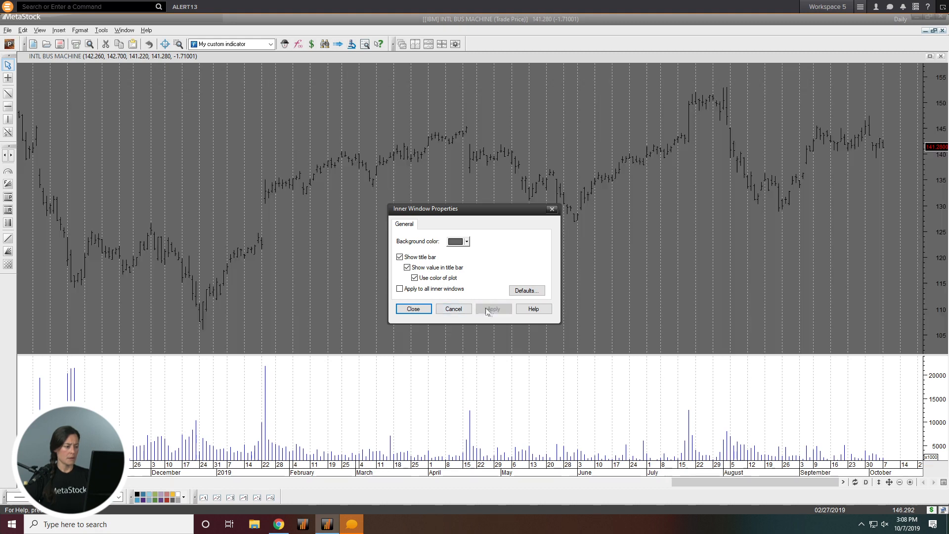
{"action": "left_click", "coordinate": [413, 309]}
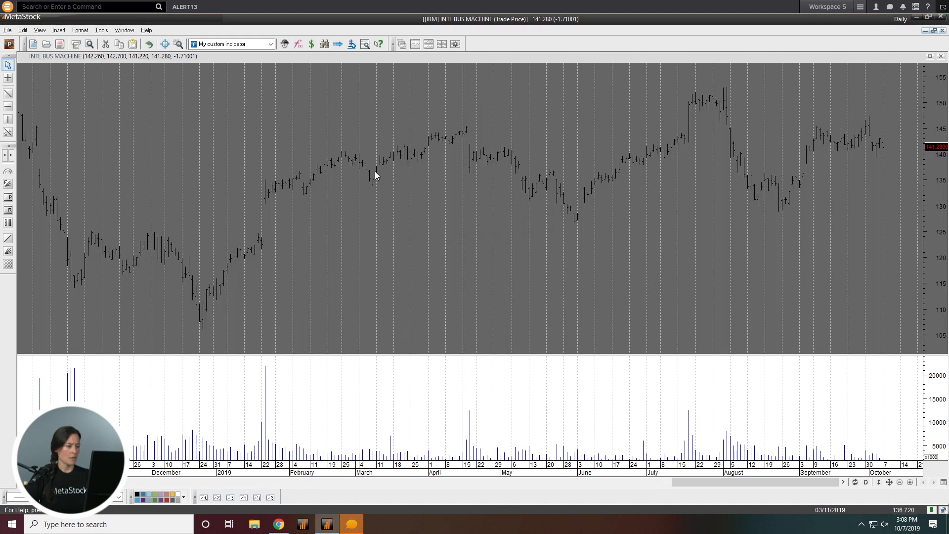
Set the up color of the IBM price bars to bright green.
{"action": "left_click", "coordinate": [376, 170]}
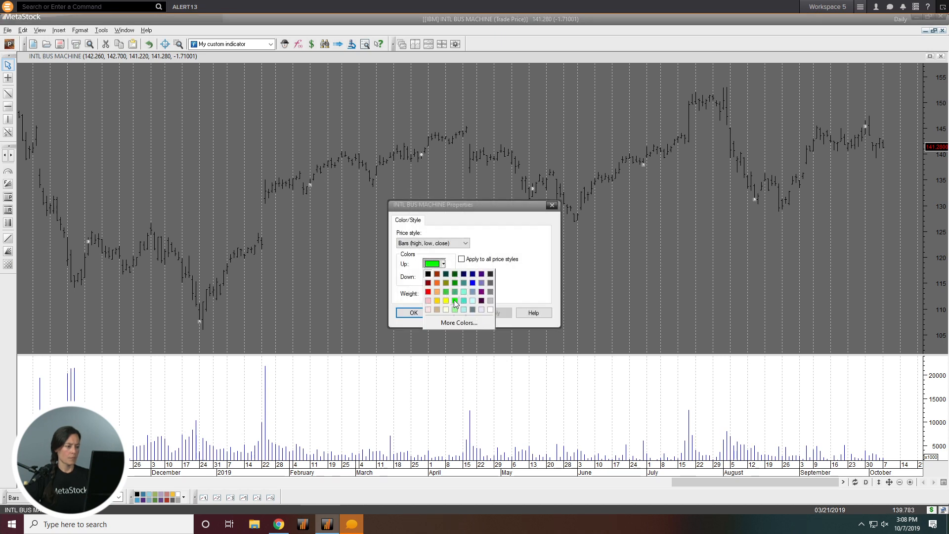
{"action": "left_click", "coordinate": [454, 299]}
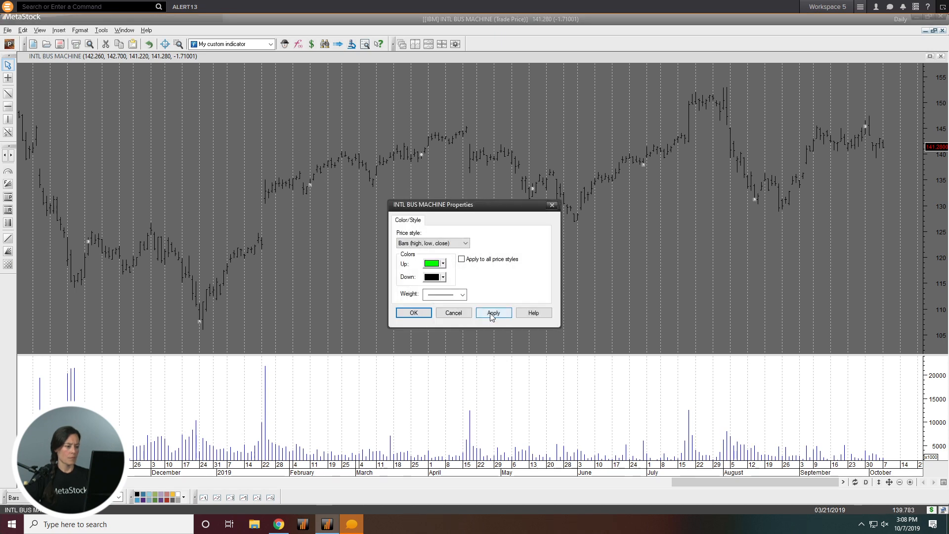
{"action": "left_click", "coordinate": [493, 313]}
{"action": "left_click", "coordinate": [424, 316]}
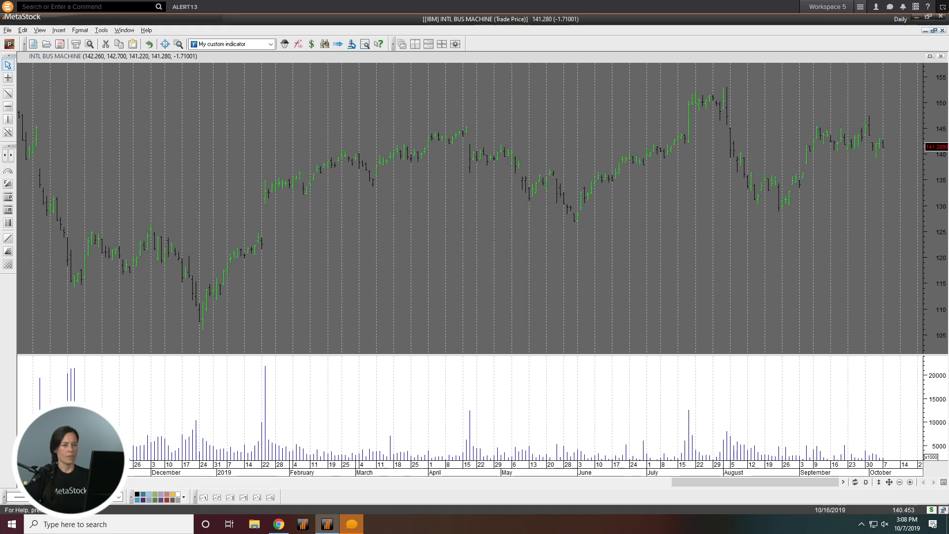
Save the customized IBM chart as a chart file named MyIBM in the MetaStock folder.
{"action": "left_click", "coordinate": [7, 31]}
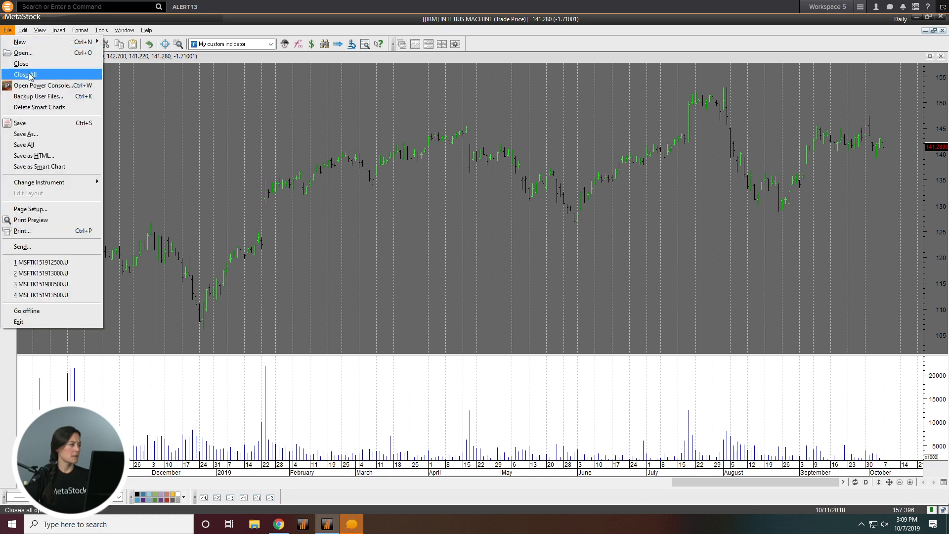
{"action": "left_click", "coordinate": [34, 135]}
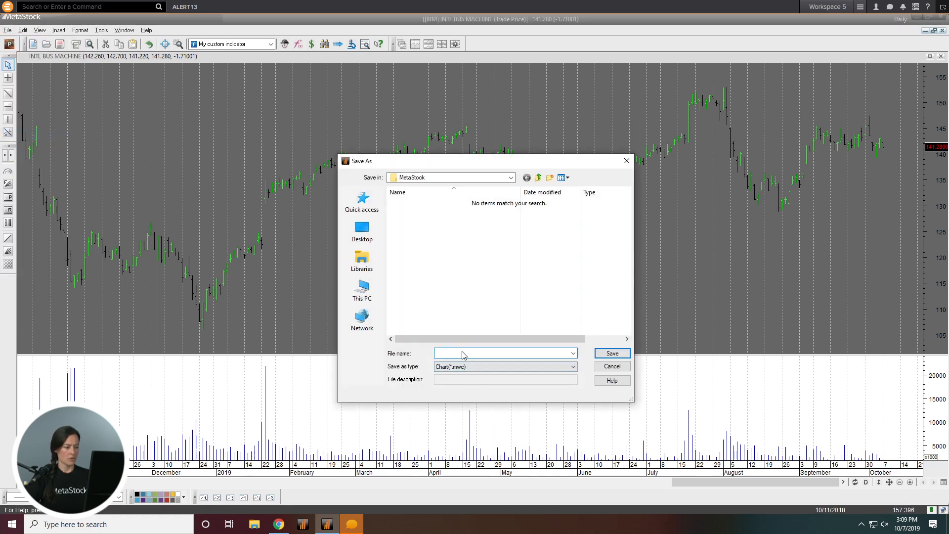
{"action": "type", "text": "My"}
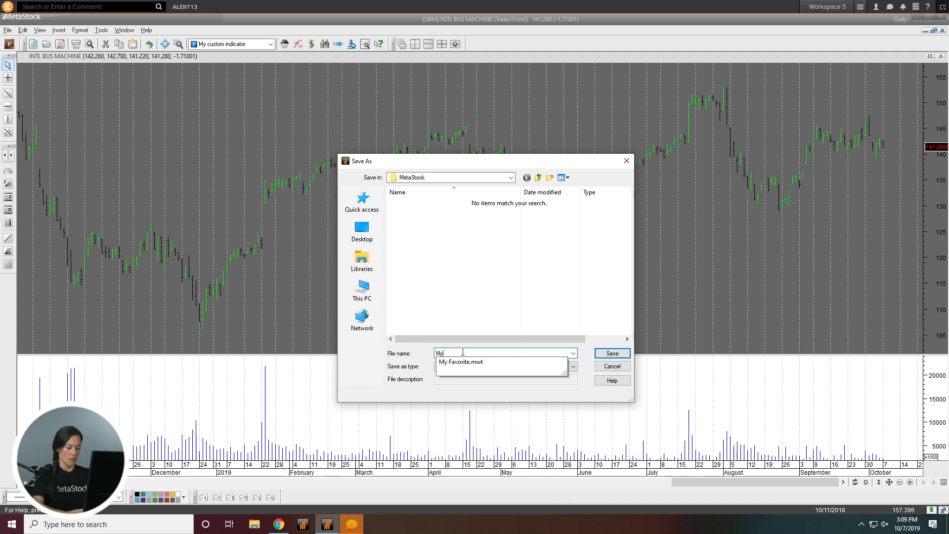
{"action": "type", "text": "IBM"}
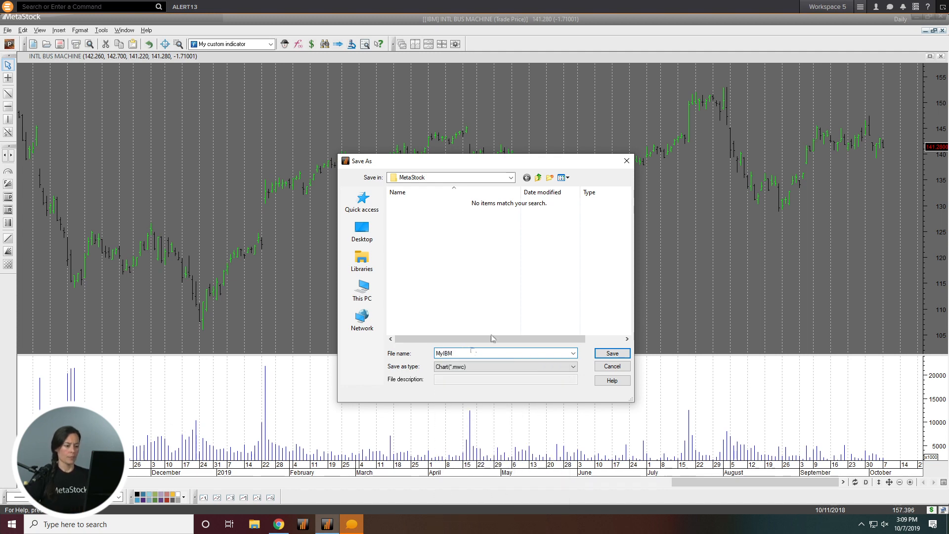
{"action": "left_click", "coordinate": [613, 354]}
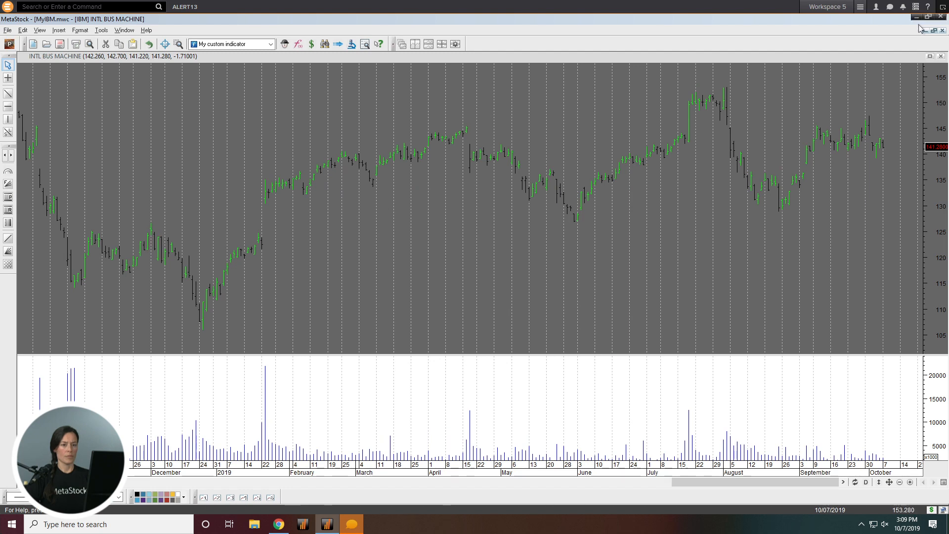
Save the IBM chart's layout as a template file named MyTemplate, and close the chart.
{"action": "left_click", "coordinate": [7, 31]}
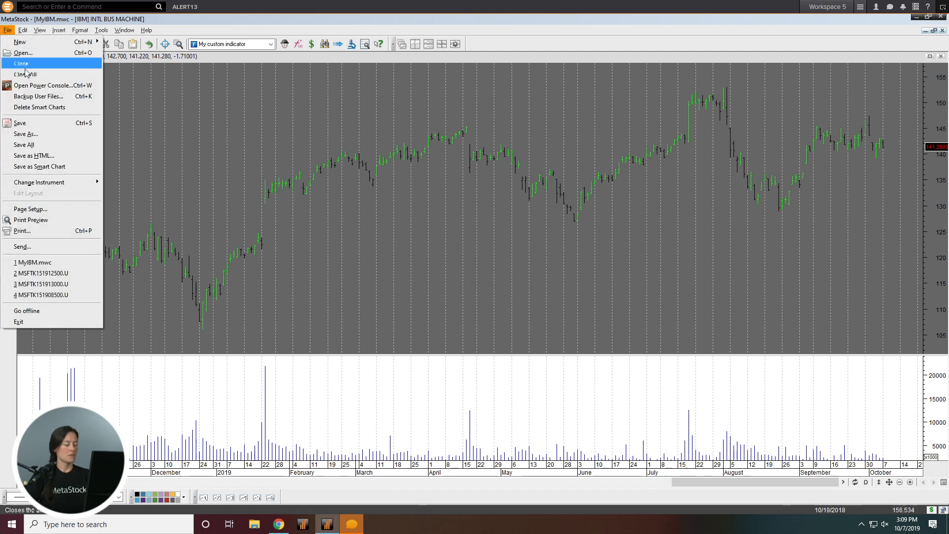
{"action": "left_click", "coordinate": [35, 135]}
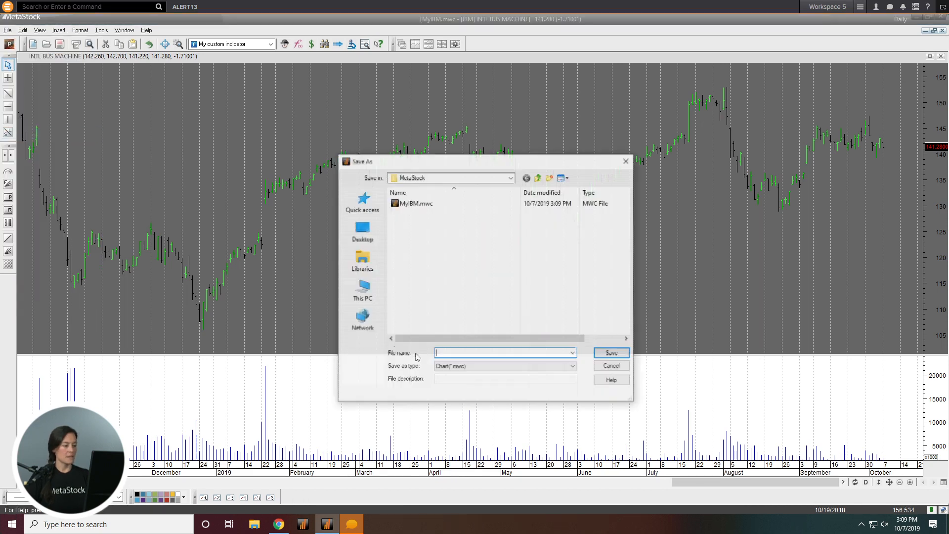
{"action": "left_click", "coordinate": [455, 366]}
{"action": "left_click", "coordinate": [455, 382]}
{"action": "left_click", "coordinate": [447, 352]}
{"action": "type", "text": "My"}
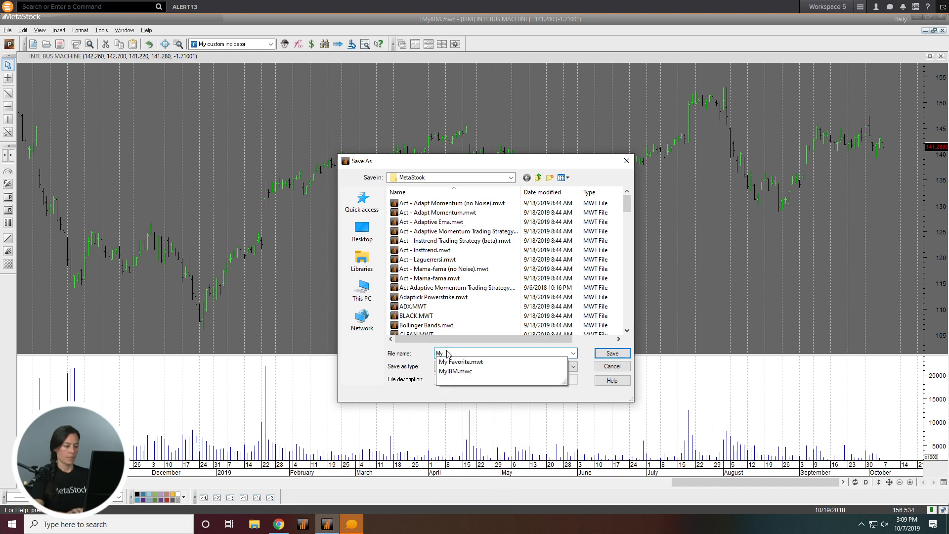
{"action": "type", "text": "Template"}
{"action": "key", "text": "Return"}
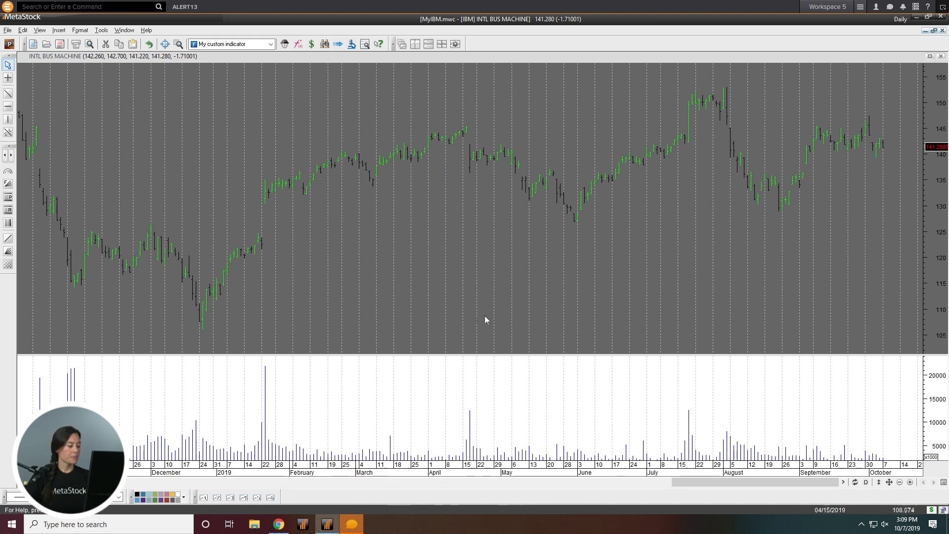
{"action": "left_click", "coordinate": [942, 30]}
View the lists under Custom Online Data Lists and Local Data Lists in the Power Console, and close it.
{"action": "left_click", "coordinate": [9, 44]}
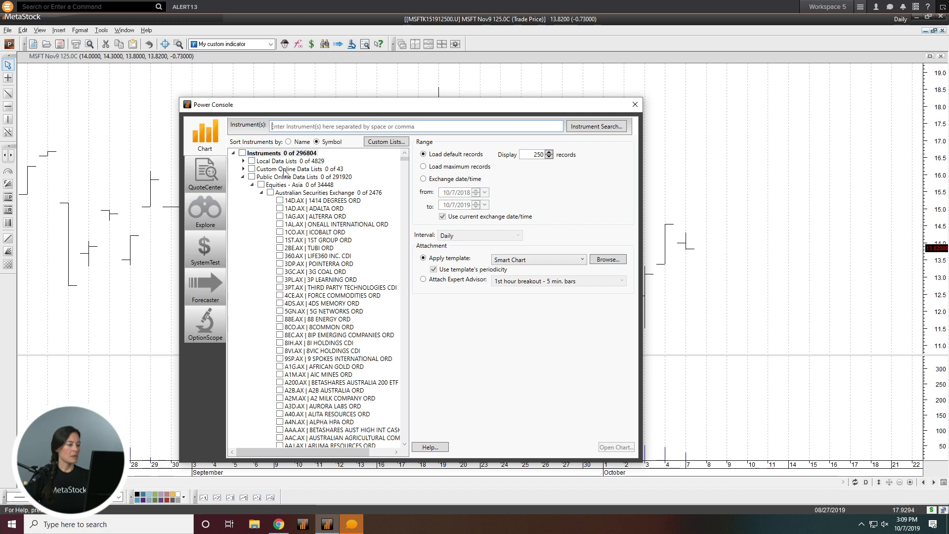
{"action": "left_click", "coordinate": [243, 169]}
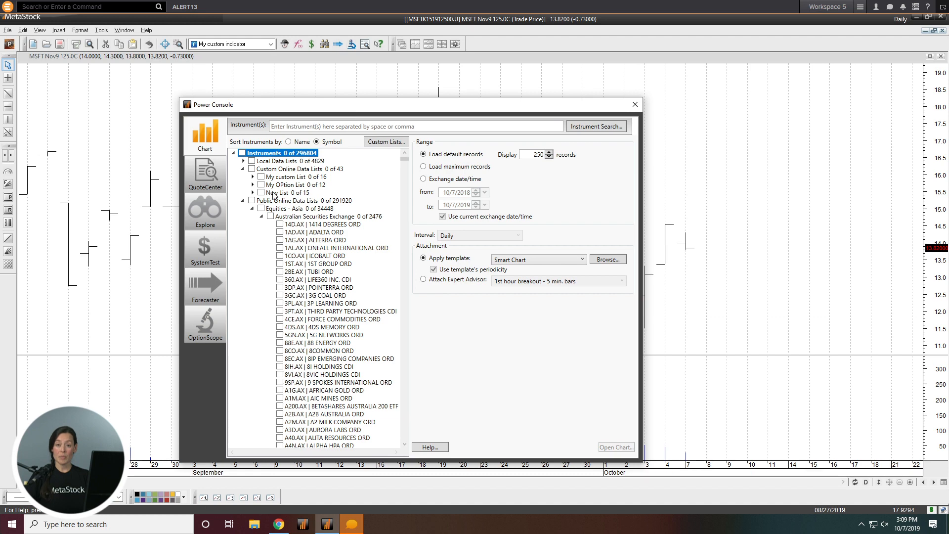
{"action": "left_click", "coordinate": [243, 161]}
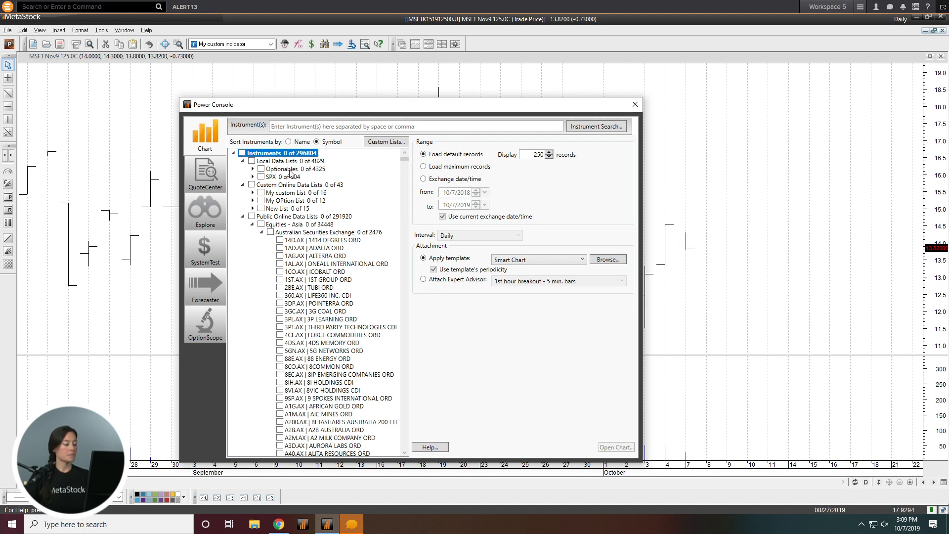
{"action": "left_click", "coordinate": [628, 103]}
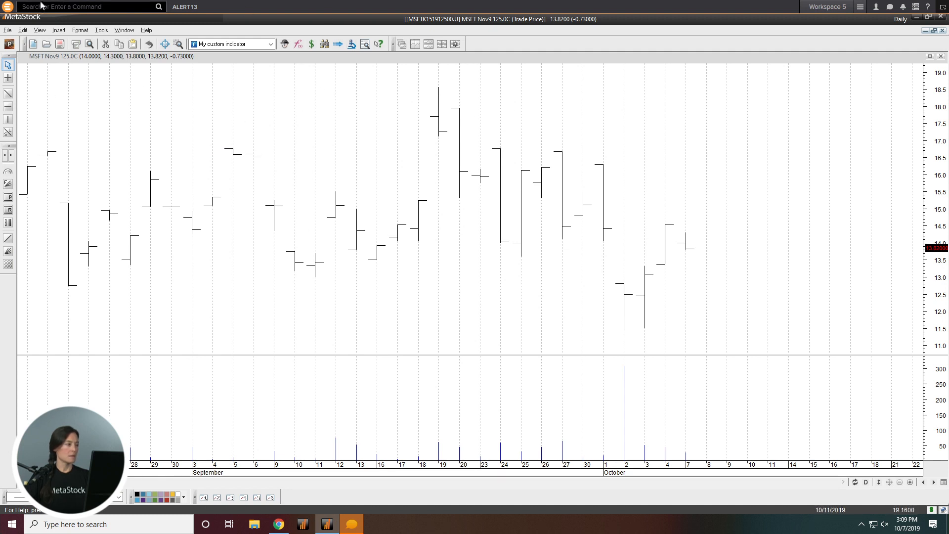
{"action": "right_click", "coordinate": [153, 89]}
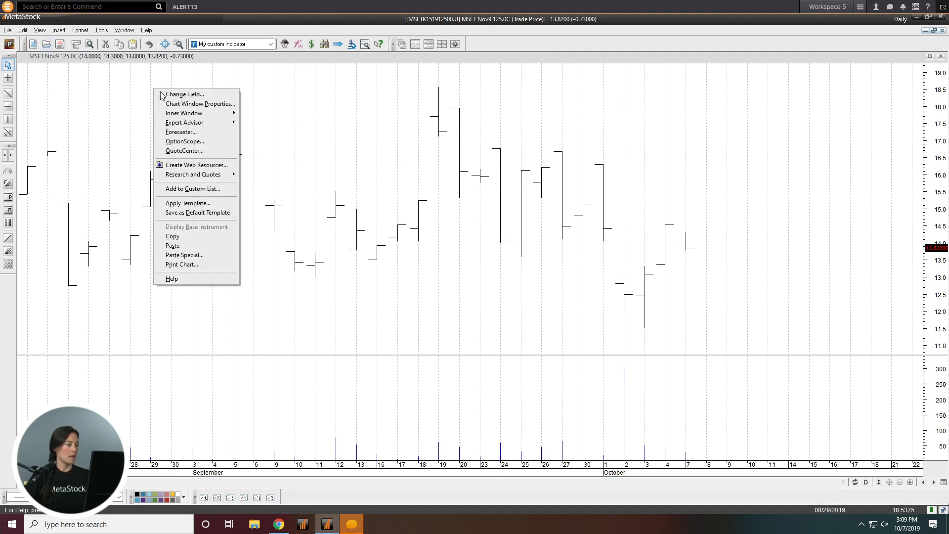
{"action": "left_click", "coordinate": [187, 164]}
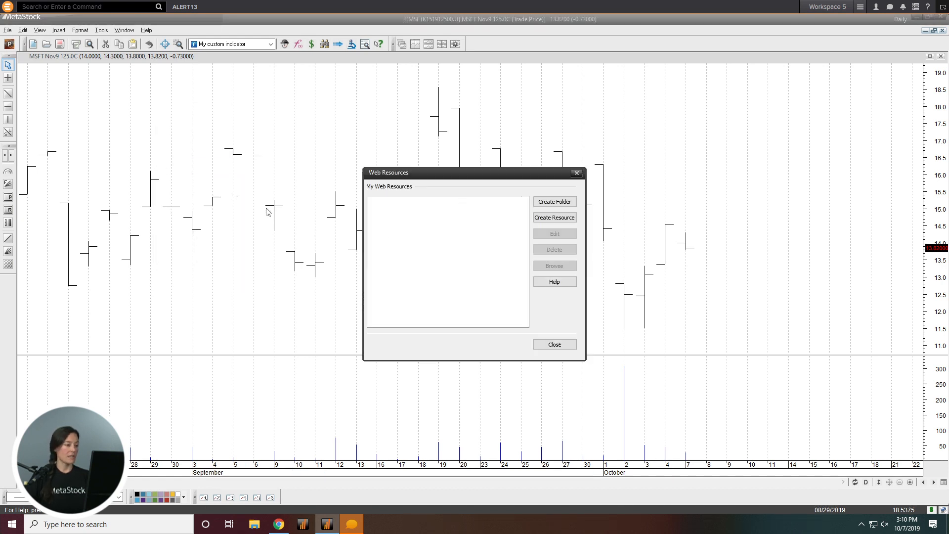
{"action": "left_click", "coordinate": [564, 218]}
{"action": "left_click", "coordinate": [472, 320]}
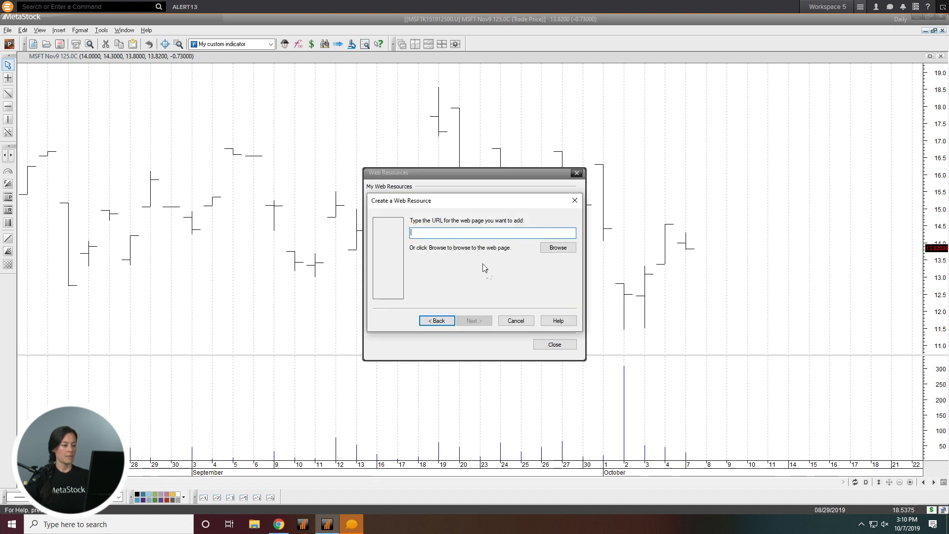
{"action": "left_click", "coordinate": [445, 233]}
{"action": "type", "text": "www.google.com"}
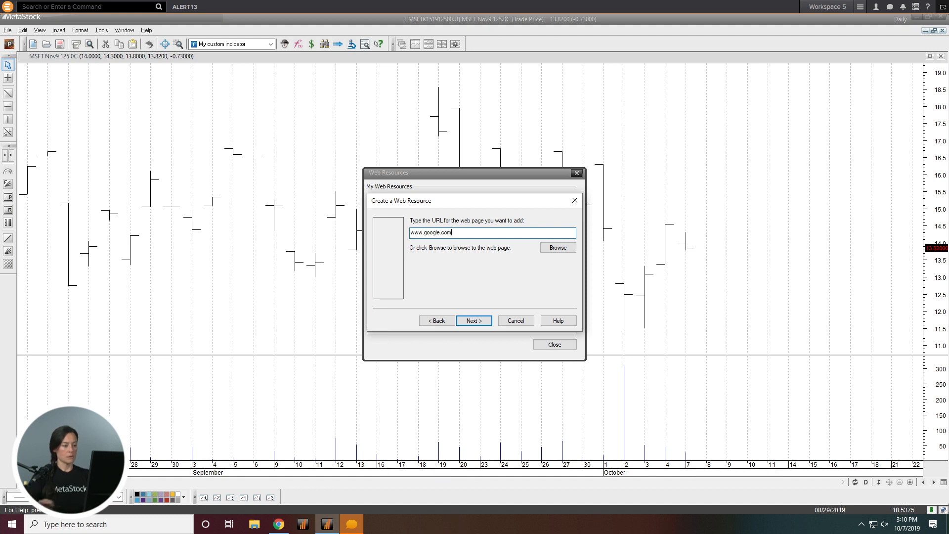
{"action": "left_click", "coordinate": [476, 321]}
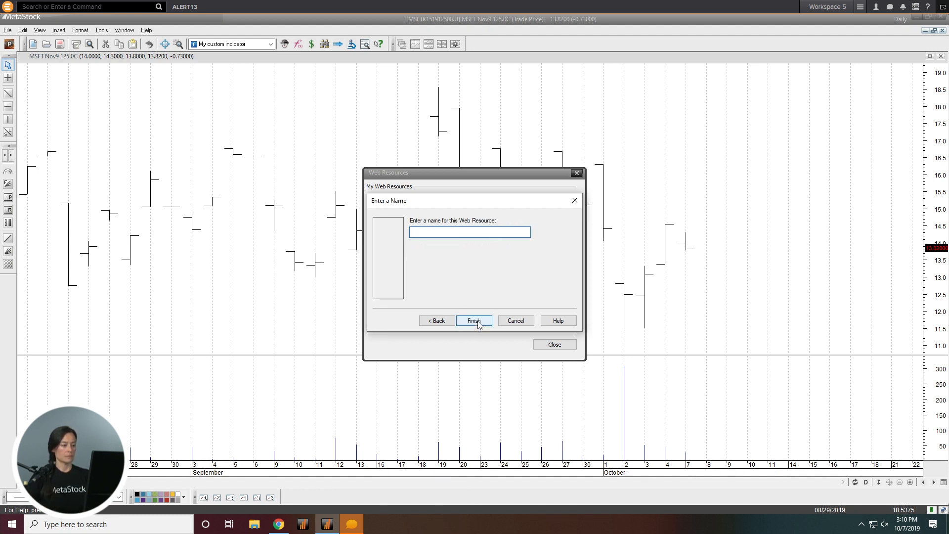
{"action": "type", "text": "google"}
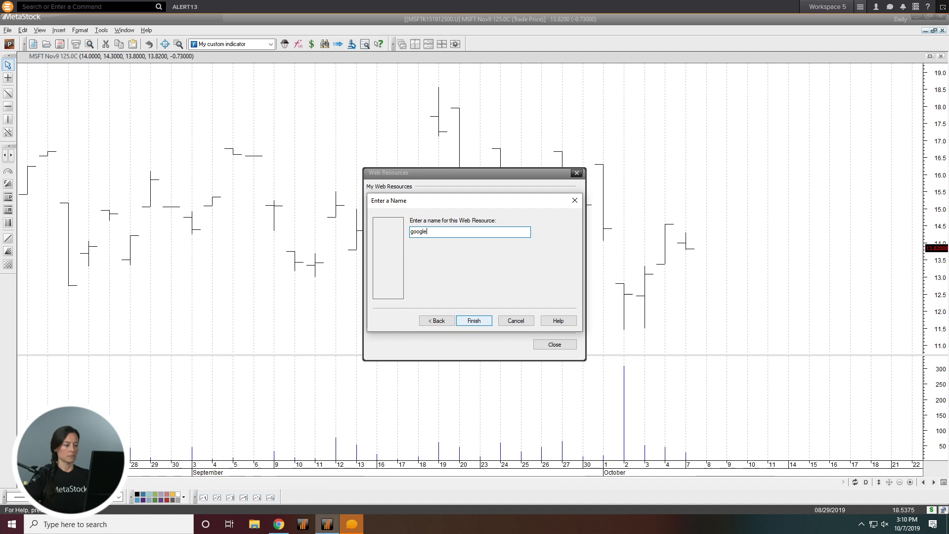
{"action": "left_click", "coordinate": [474, 320]}
{"action": "left_click", "coordinate": [554, 345]}
Open the google web resource from the MSFT Nov9 125.0C chart.
{"action": "right_click", "coordinate": [388, 115]}
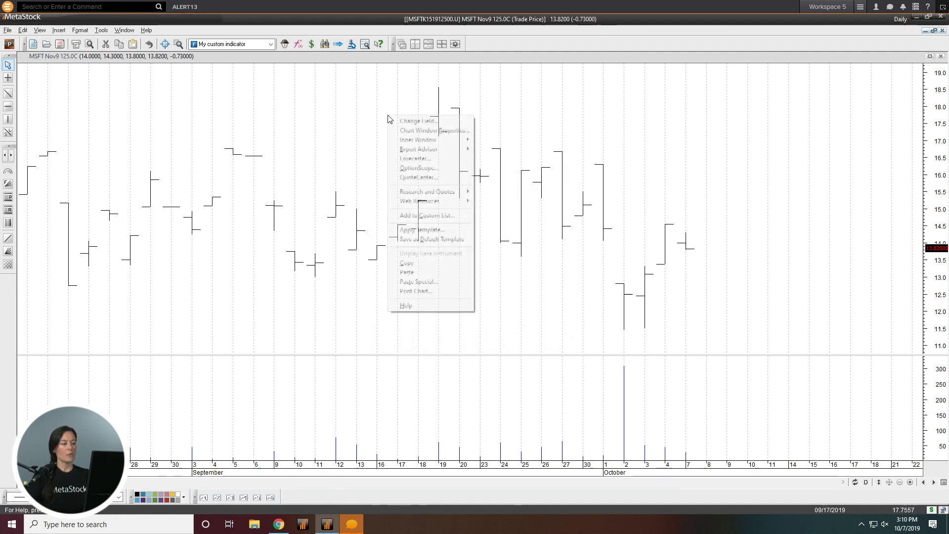
{"action": "mouse_move", "coordinate": [440, 204]}
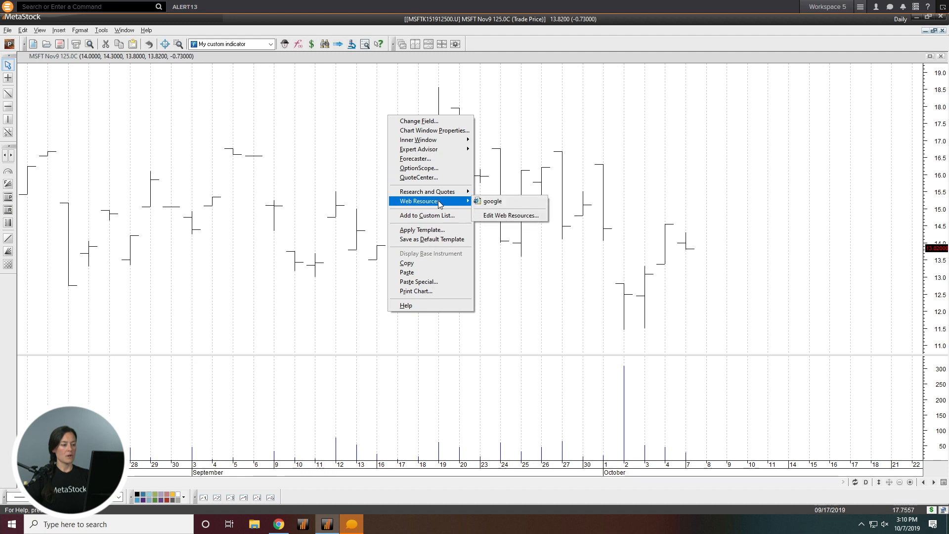
{"action": "left_click", "coordinate": [514, 200]}
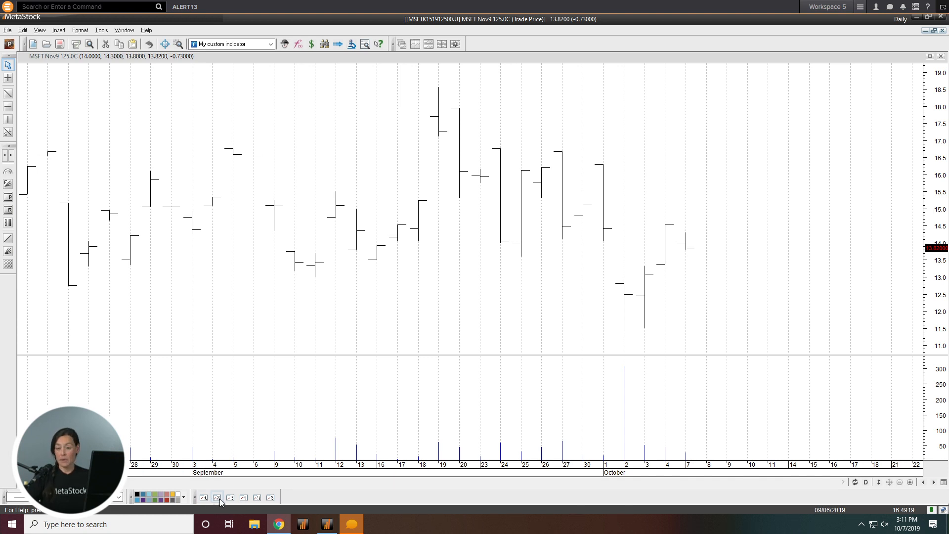
Start a new custom toolbar button for the LCI - SR Main.mwt template from the MetaStock folder in Documents.
{"action": "right_click", "coordinate": [274, 497]}
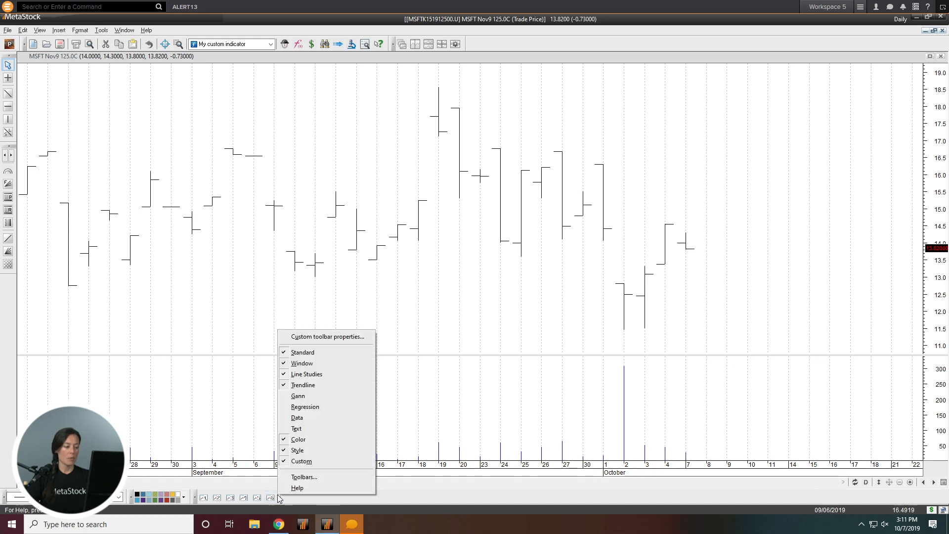
{"action": "left_click", "coordinate": [327, 337]}
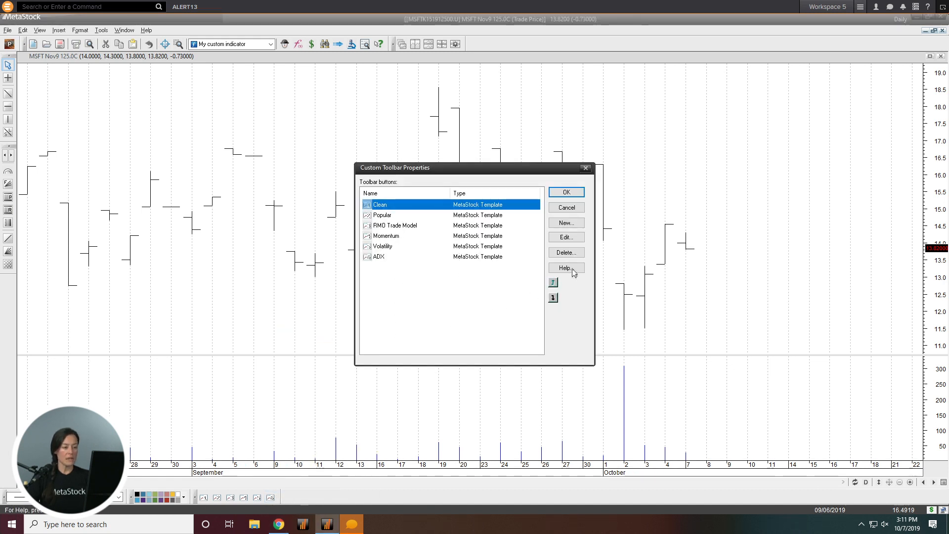
{"action": "left_click", "coordinate": [564, 222]}
{"action": "left_click", "coordinate": [429, 241]}
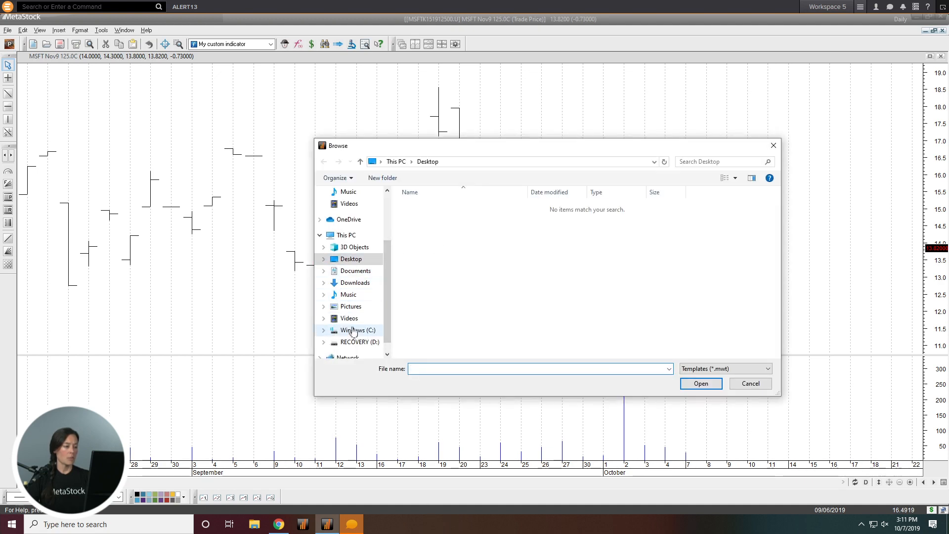
{"action": "left_click", "coordinate": [352, 270]}
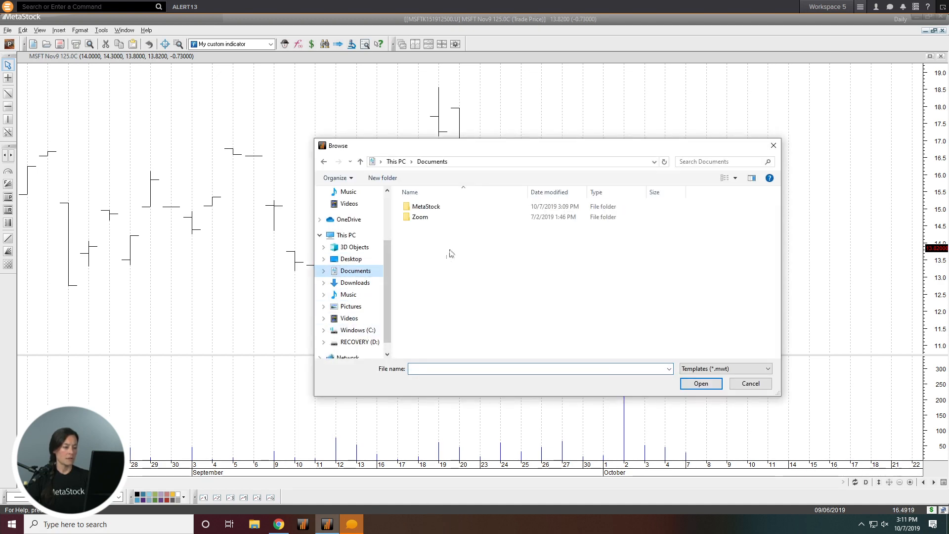
{"action": "double_click", "coordinate": [424, 206]}
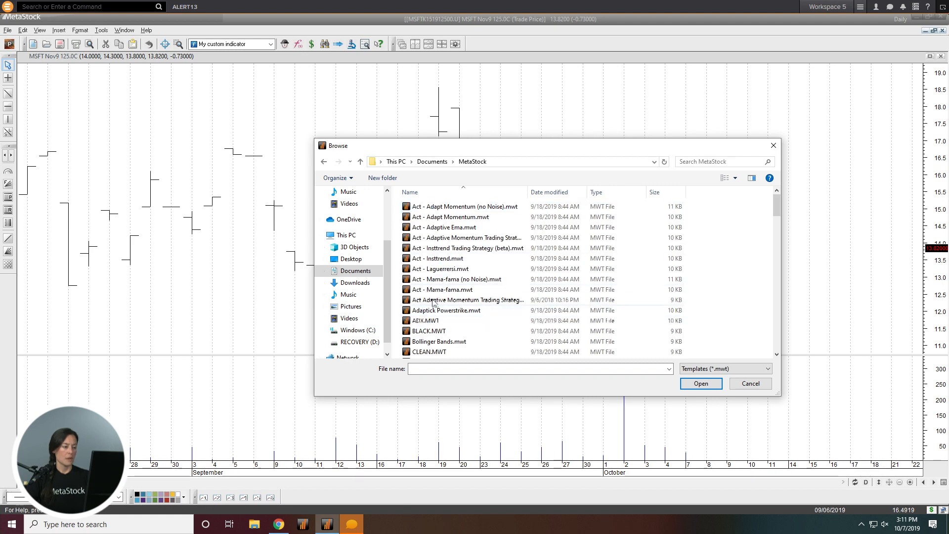
{"action": "scroll", "coordinate": [436, 311], "scroll_direction": "down", "scroll_amount": 8}
{"action": "scroll", "coordinate": [435, 309], "scroll_direction": "down", "scroll_amount": 2}
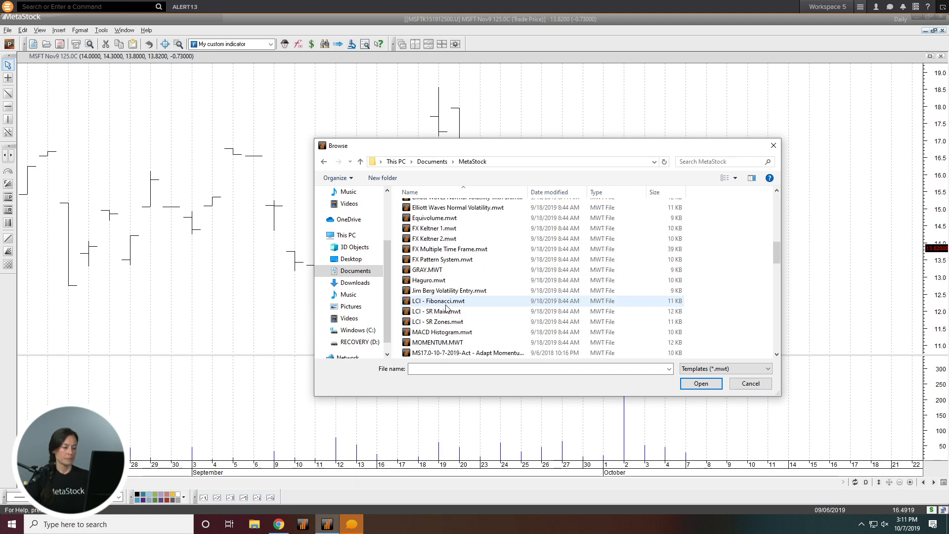
{"action": "left_click", "coordinate": [436, 311]}
{"action": "left_click", "coordinate": [693, 386]}
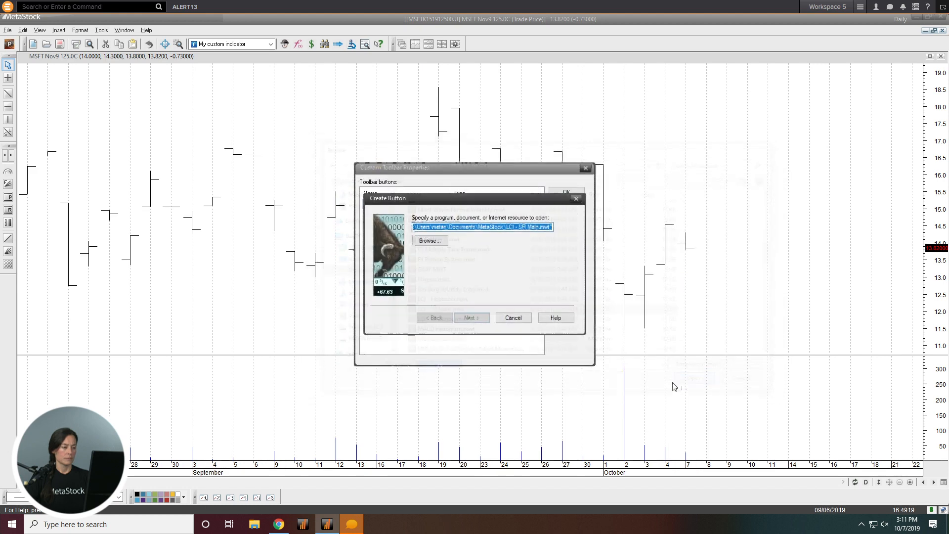
Finish the button with the default MetaStock icon and LCI - SR Main as screen tip and status bar prompt, and accept the toolbar properties.
{"action": "left_click", "coordinate": [473, 318]}
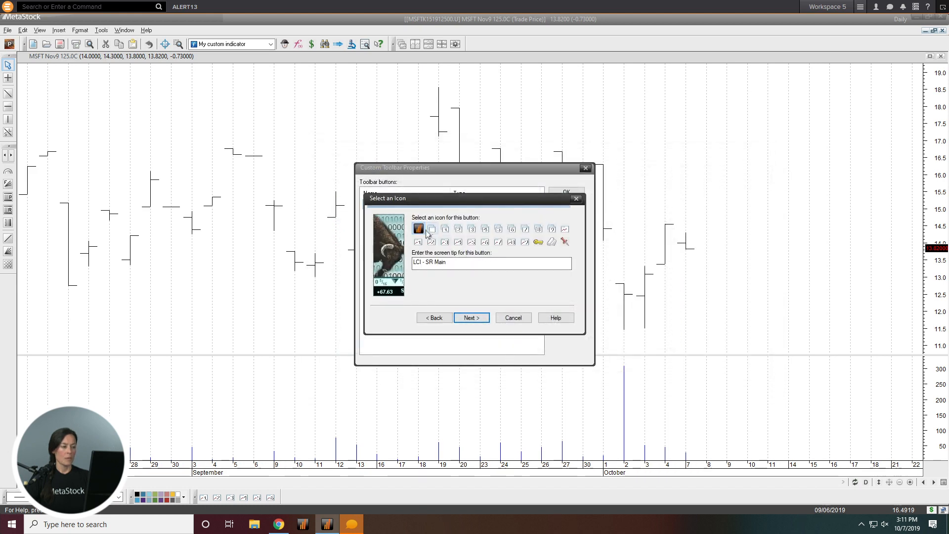
{"action": "left_click", "coordinate": [471, 318]}
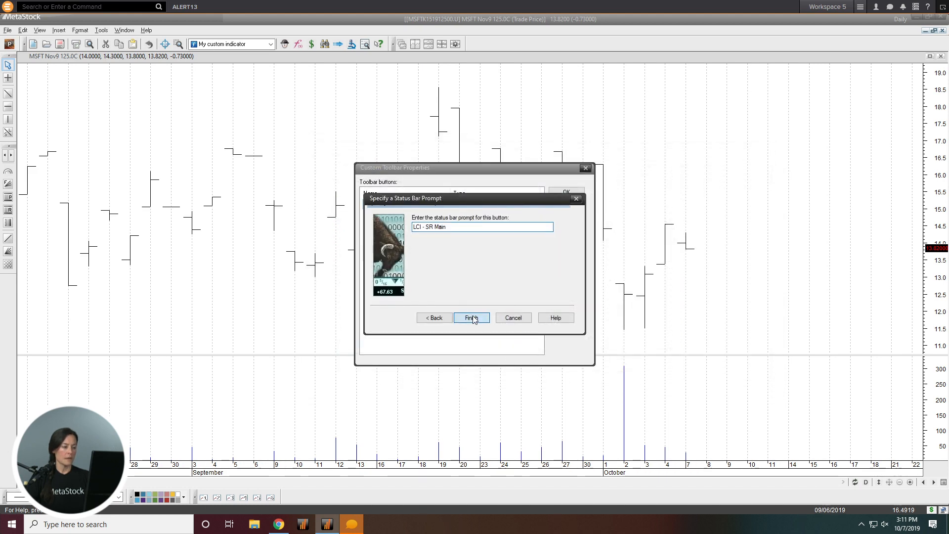
{"action": "left_click", "coordinate": [471, 317]}
{"action": "left_click", "coordinate": [557, 195]}
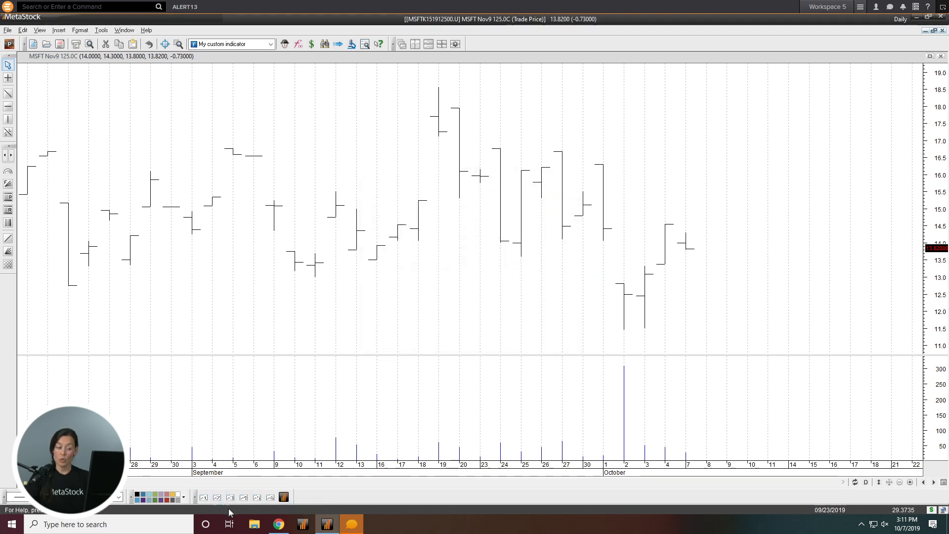
Apply the LCI - SR Main template to the MSFT chart with its custom button, and close all charts without saving.
{"action": "left_click", "coordinate": [283, 498]}
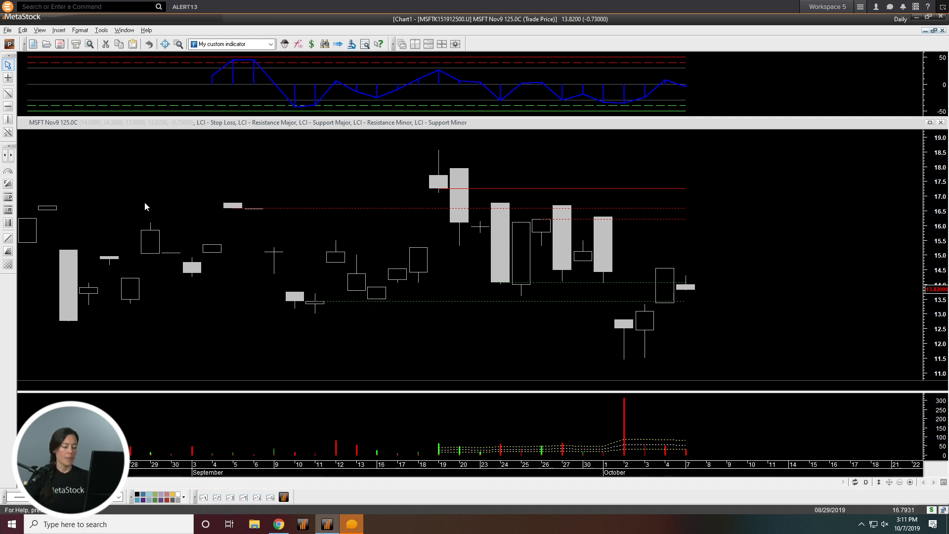
{"action": "left_click", "coordinate": [8, 30]}
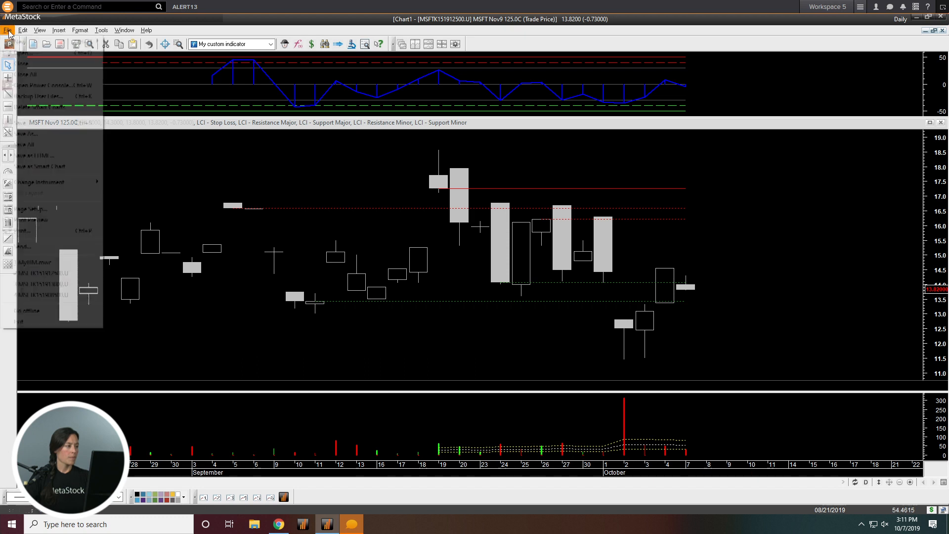
{"action": "left_click", "coordinate": [33, 75]}
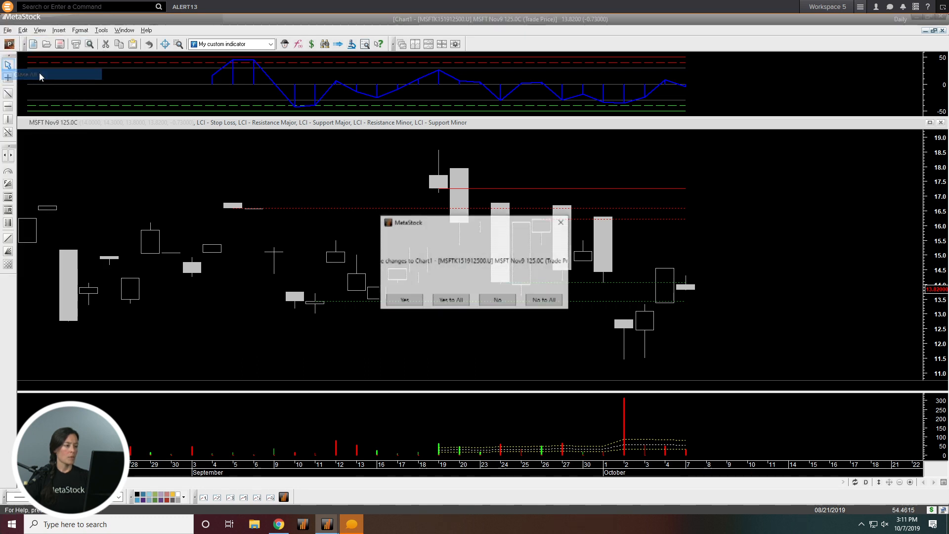
{"action": "left_click", "coordinate": [541, 300]}
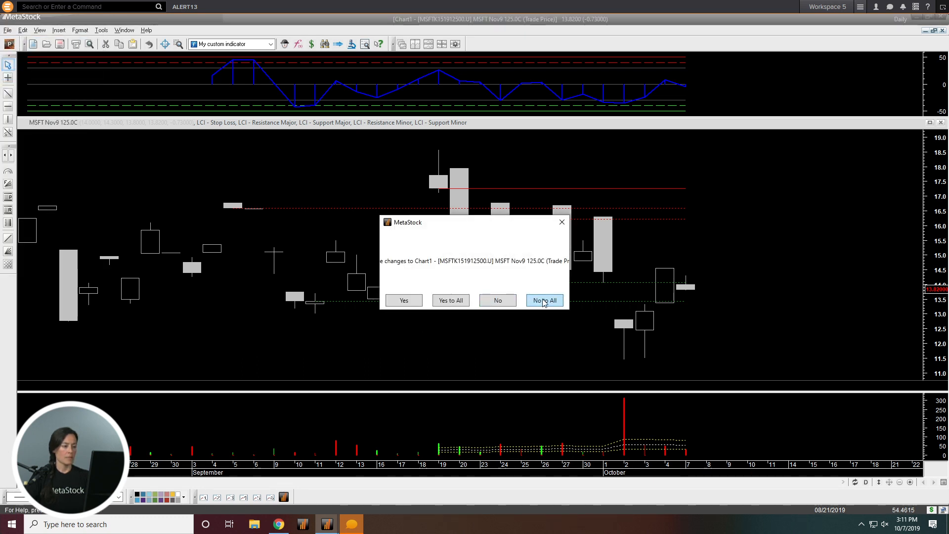
View the Explore interval options in the Power Console, and sort the QuoteCenter instruments by name.
{"action": "left_click", "coordinate": [8, 44]}
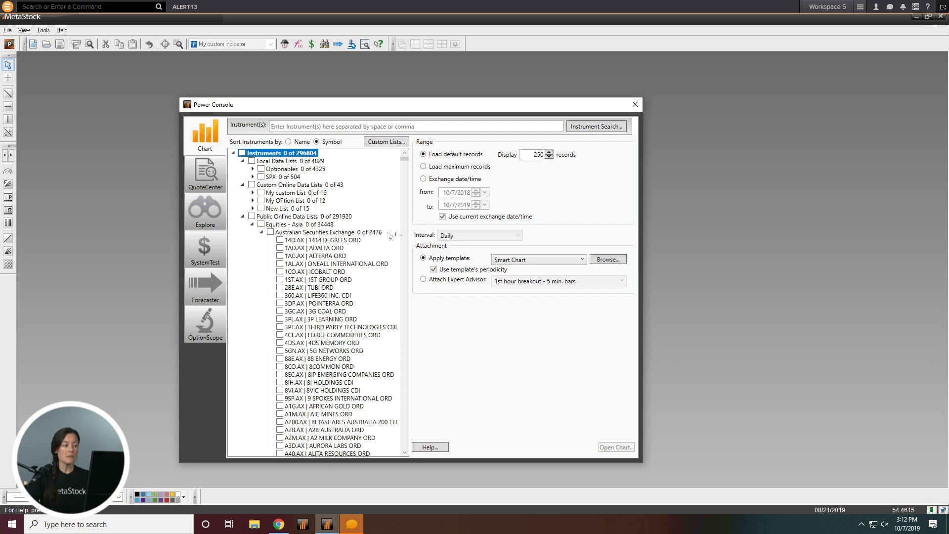
{"action": "left_click", "coordinate": [209, 213]}
{"action": "left_click", "coordinate": [473, 193]}
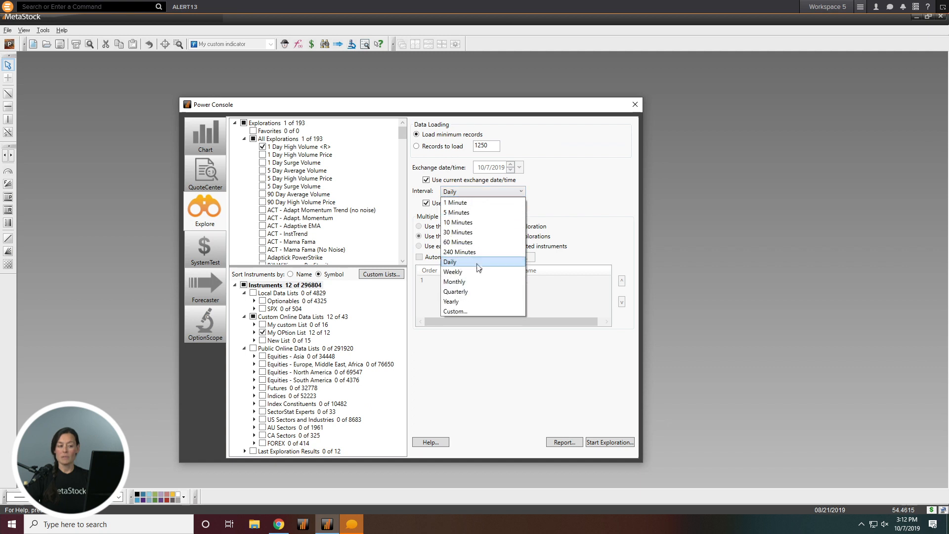
{"action": "left_click", "coordinate": [602, 226]}
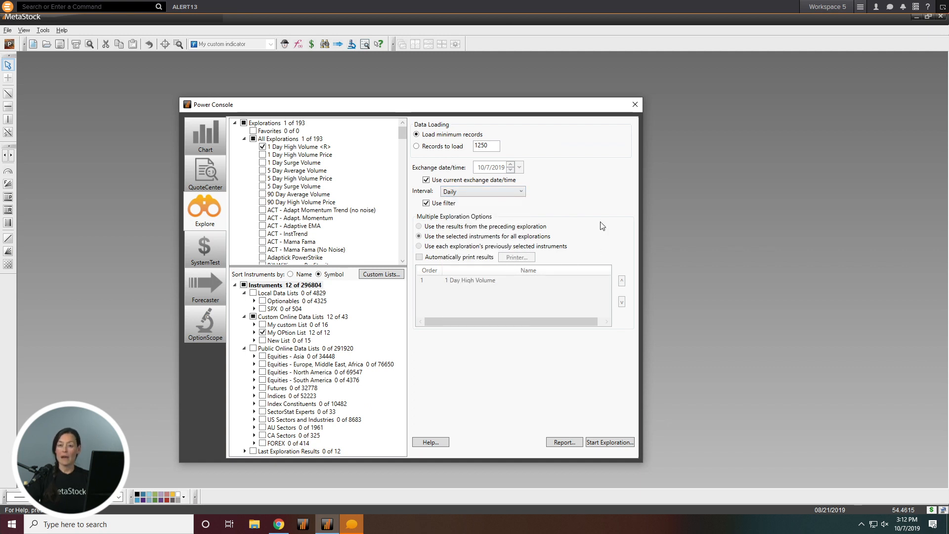
{"action": "left_click", "coordinate": [201, 178]}
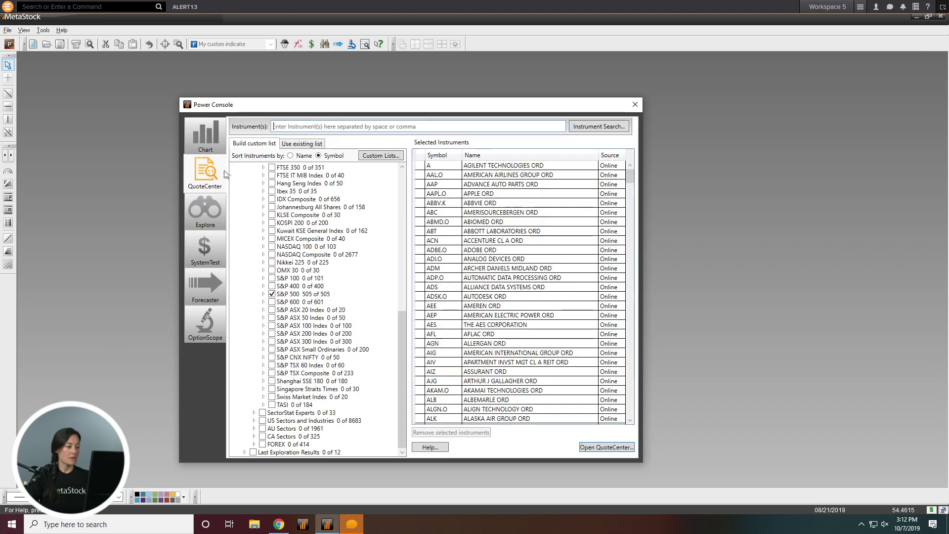
{"action": "left_click", "coordinate": [290, 156]}
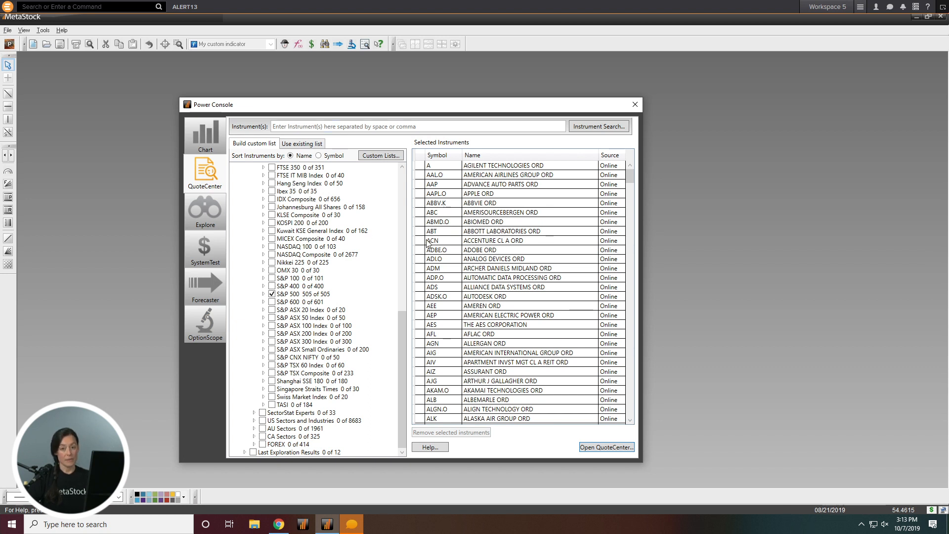
Back up the user files to the MetaStock folder in Documents.
{"action": "left_click", "coordinate": [8, 30]}
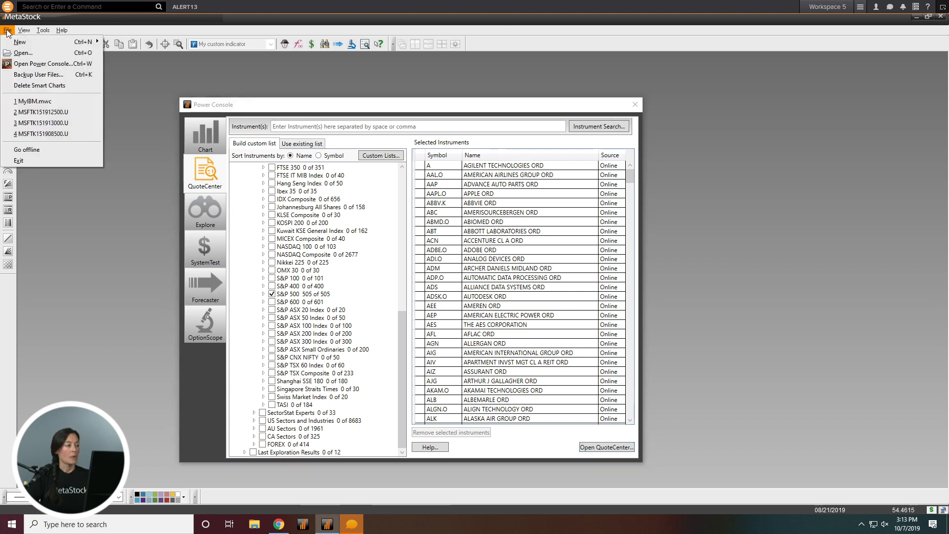
{"action": "left_click", "coordinate": [28, 79]}
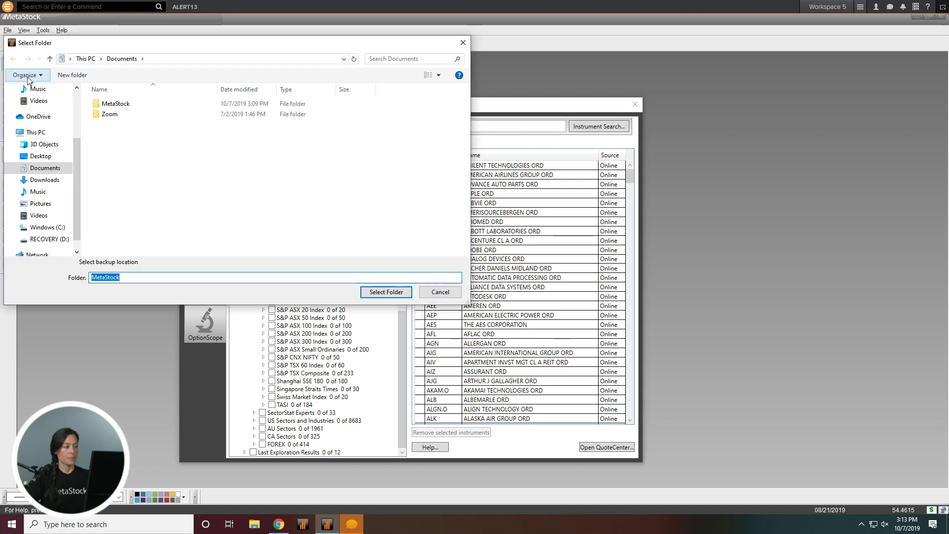
{"action": "left_click_drag", "start_coordinate": [145, 49], "coordinate": [355, 90]}
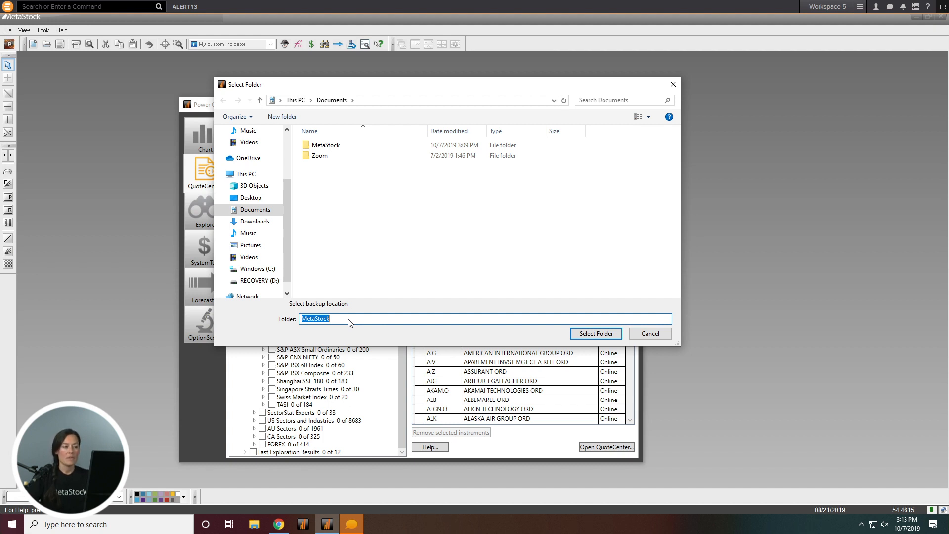
{"action": "left_click", "coordinate": [587, 334]}
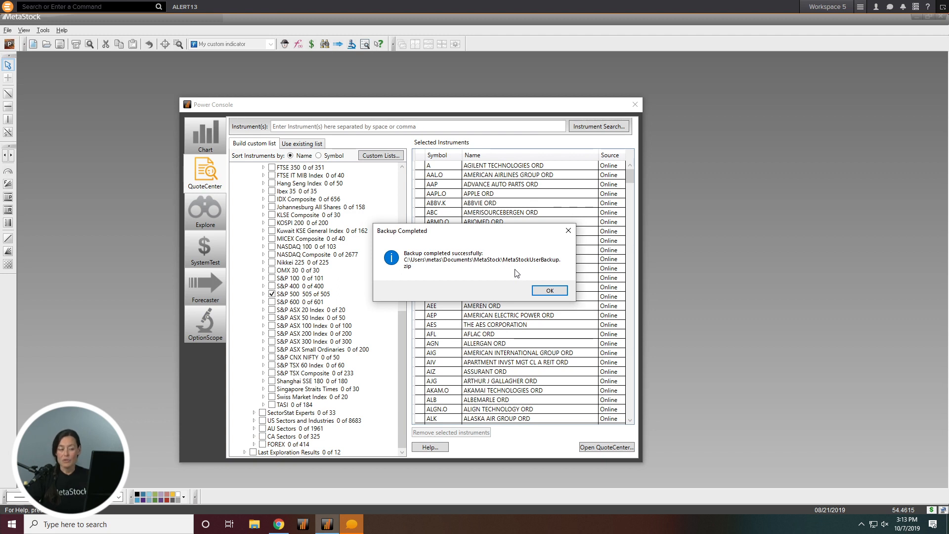
{"action": "left_click", "coordinate": [561, 291]}
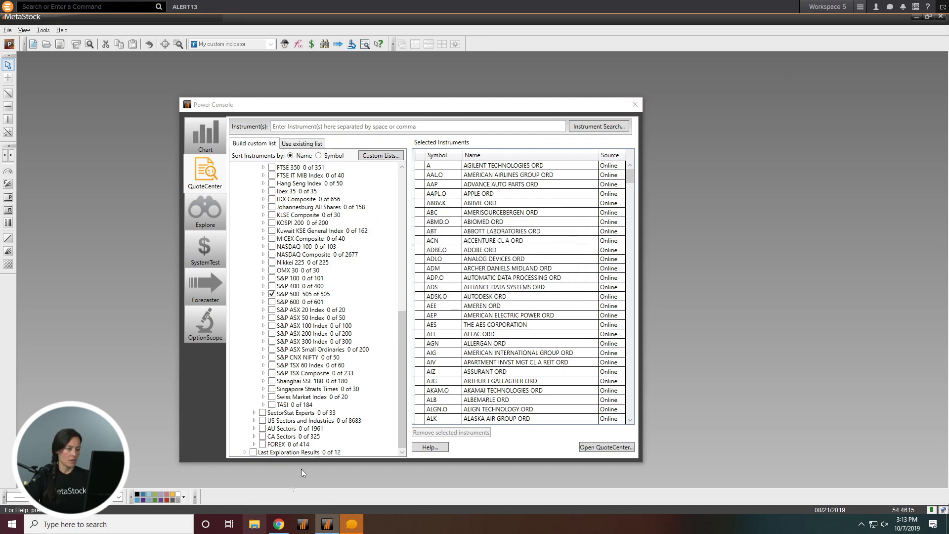
Switch to File Explorer and open the MetaStock folder in Documents to look for the backup.
{"action": "left_click", "coordinate": [254, 523]}
{"action": "left_click", "coordinate": [126, 193]}
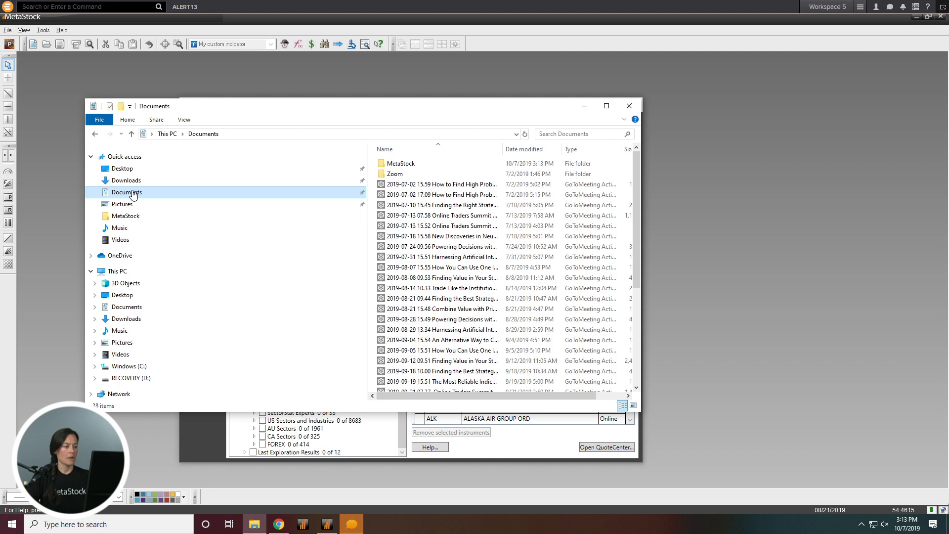
{"action": "left_click", "coordinate": [401, 168]}
{"action": "double_click", "coordinate": [401, 168]}
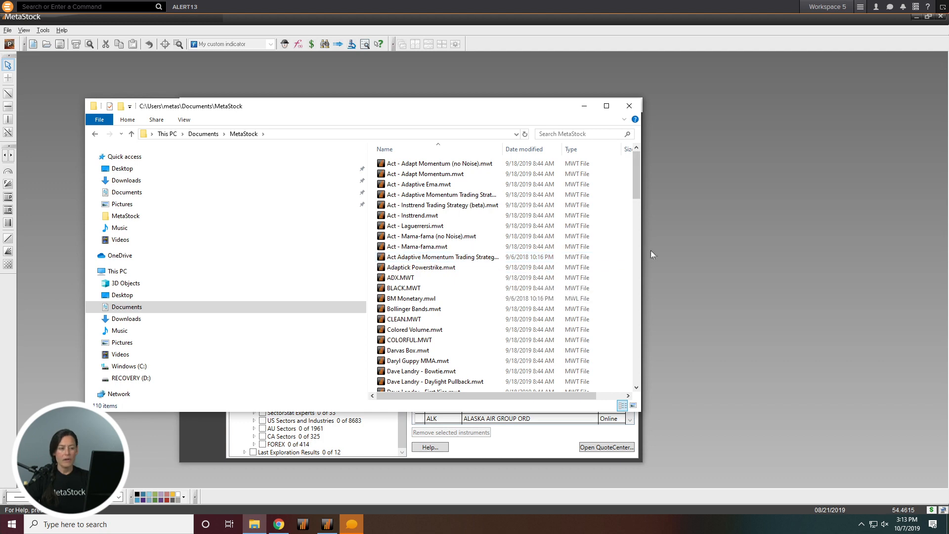
Bring File Explorer back to the front, widen its window, and sort the MetaStock folder by type.
{"action": "left_click_drag", "start_coordinate": [644, 249], "coordinate": [813, 250]}
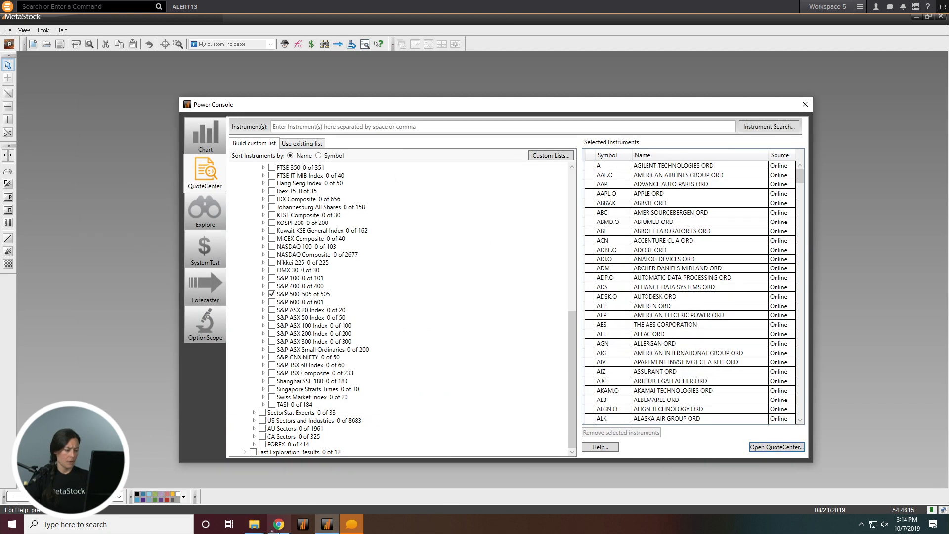
{"action": "left_click", "coordinate": [254, 524]}
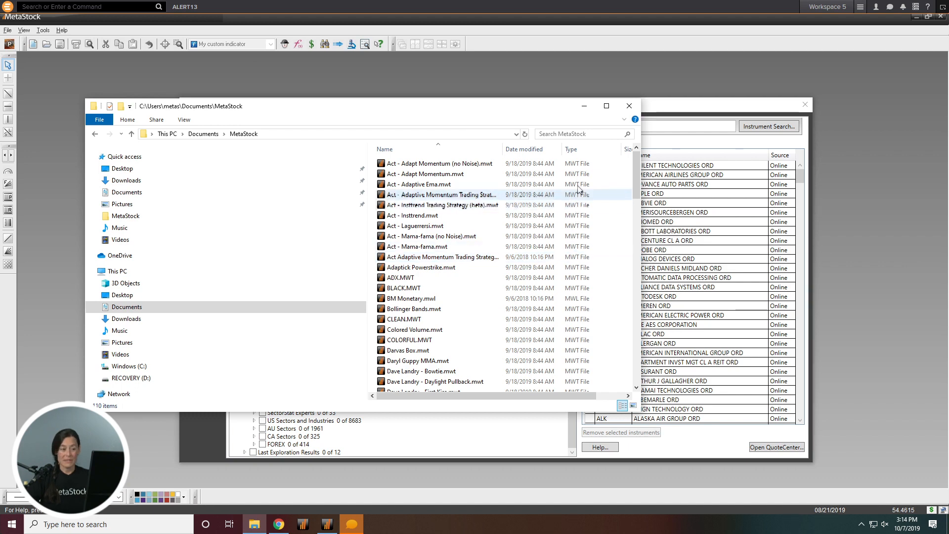
{"action": "left_click_drag", "start_coordinate": [641, 172], "coordinate": [806, 172]}
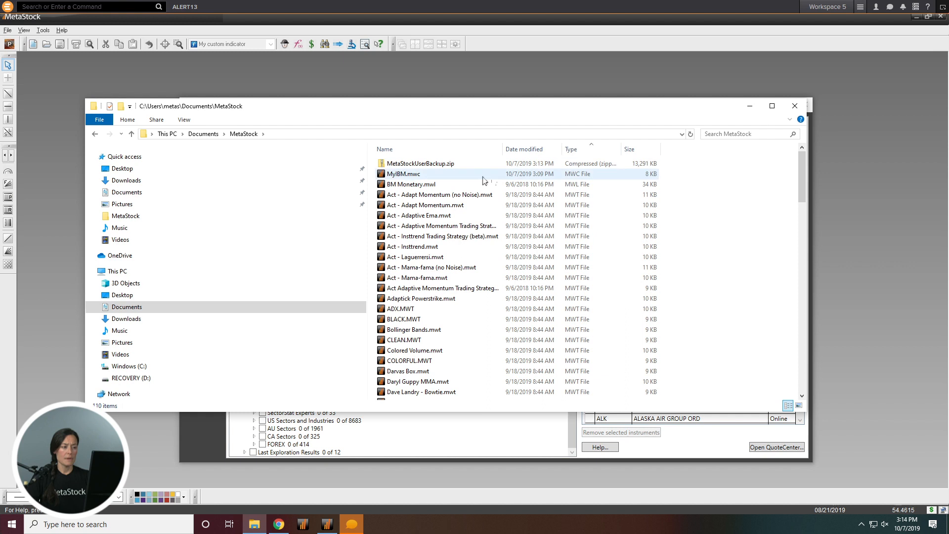
Extract MetaStockUserBackup.zip into a MetaStockUserBackup folder within the MetaStock folder in Documents.
{"action": "left_click", "coordinate": [420, 164]}
{"action": "right_click", "coordinate": [420, 165]}
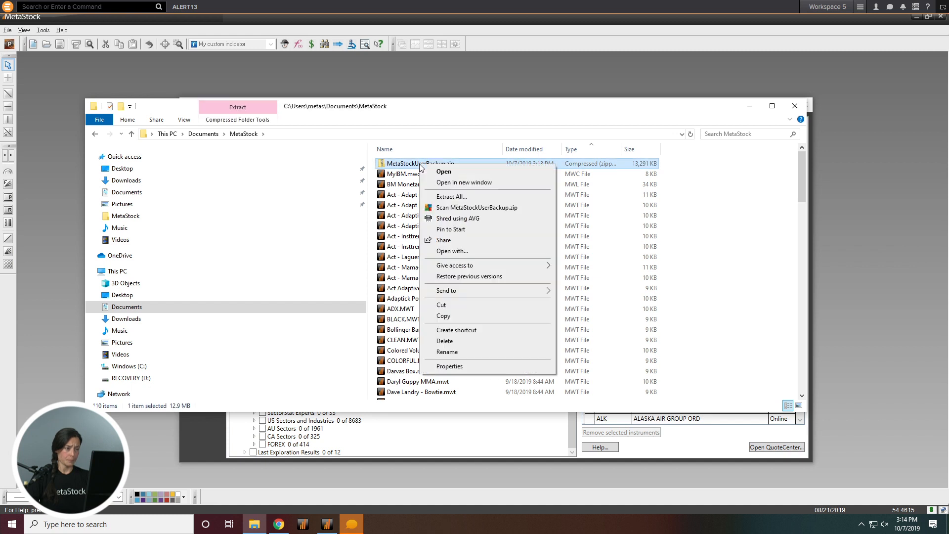
{"action": "left_click", "coordinate": [451, 196]}
{"action": "left_click", "coordinate": [565, 364]}
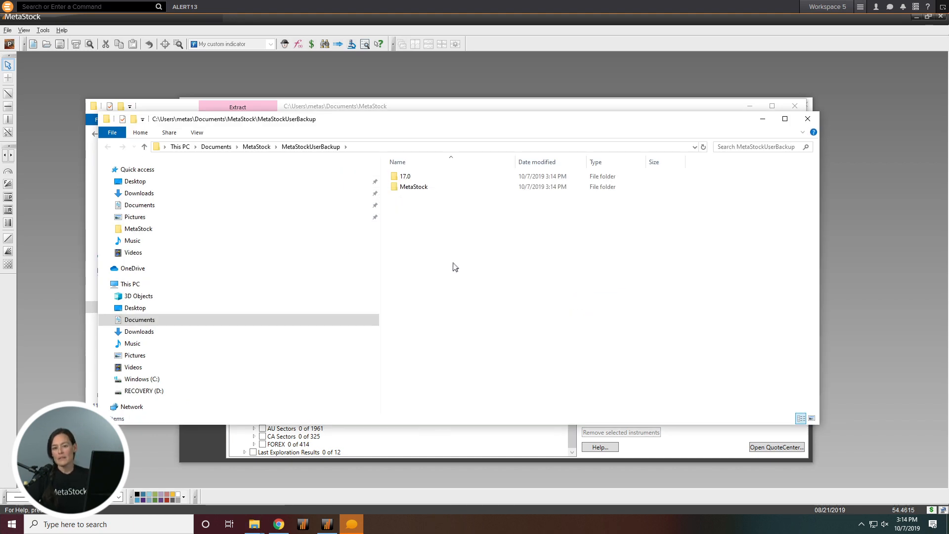
Examine the files in the extracted backup's MetaStock folder, and close that window.
{"action": "double_click", "coordinate": [413, 188]}
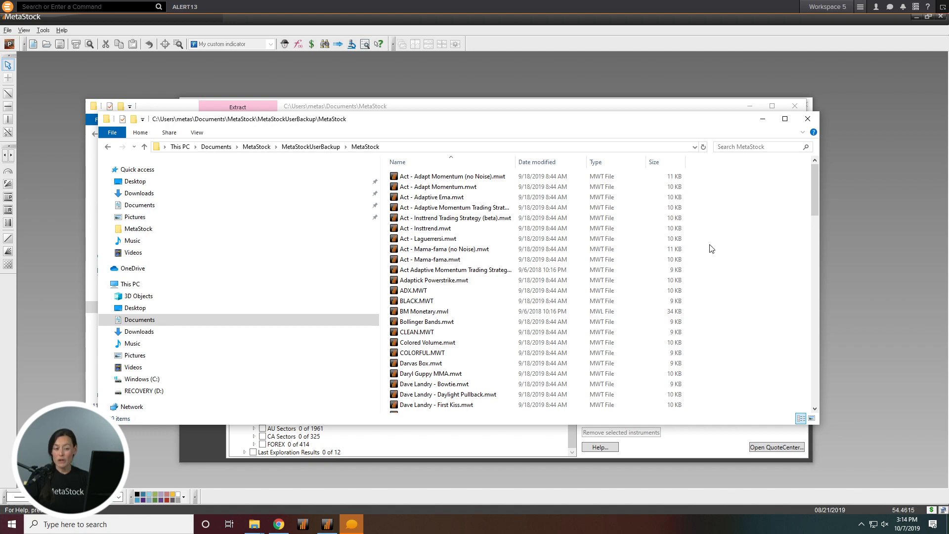
{"action": "mouse_move", "coordinate": [816, 200]}
{"action": "left_mouse_down"}
{"action": "mouse_move", "coordinate": [819, 372]}
{"action": "mouse_move", "coordinate": [817, 188]}
{"action": "left_mouse_up"}
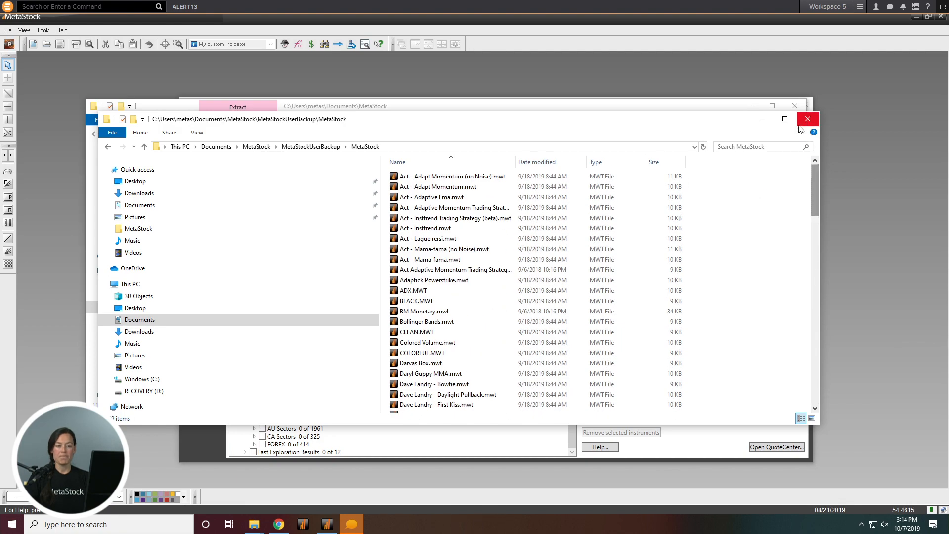
{"action": "left_click", "coordinate": [801, 123]}
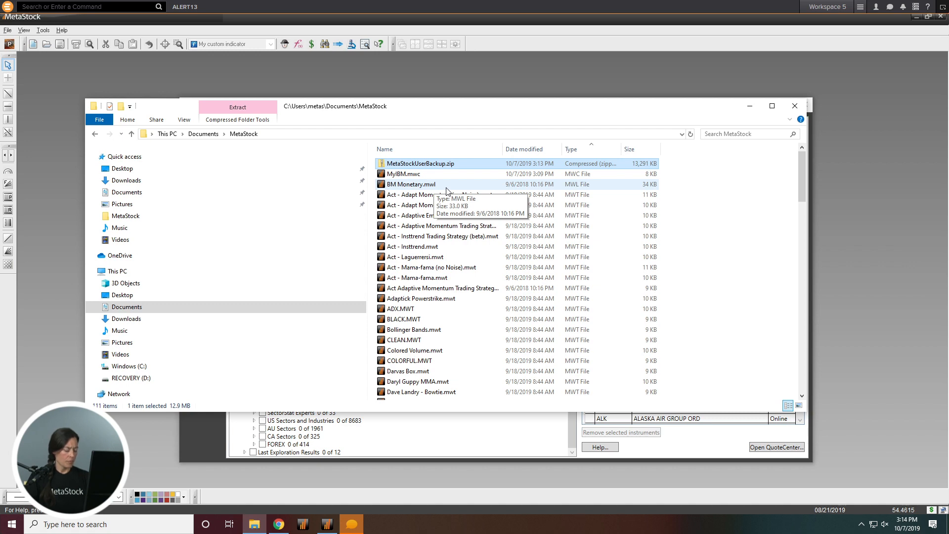
Re-sort the folder by type, examine the 17.0 folder inside MetaStockUserBackup, and return to MetaStockUserBackup.
{"action": "left_click", "coordinate": [579, 151]}
{"action": "left_click", "coordinate": [578, 151]}
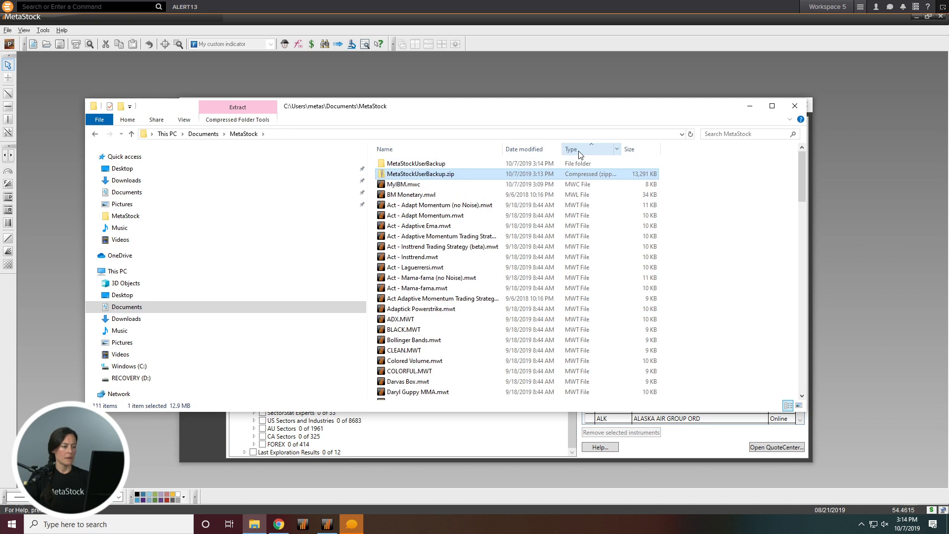
{"action": "left_click", "coordinate": [431, 167]}
{"action": "double_click", "coordinate": [431, 168]}
{"action": "left_click", "coordinate": [409, 165]}
{"action": "double_click", "coordinate": [409, 164]}
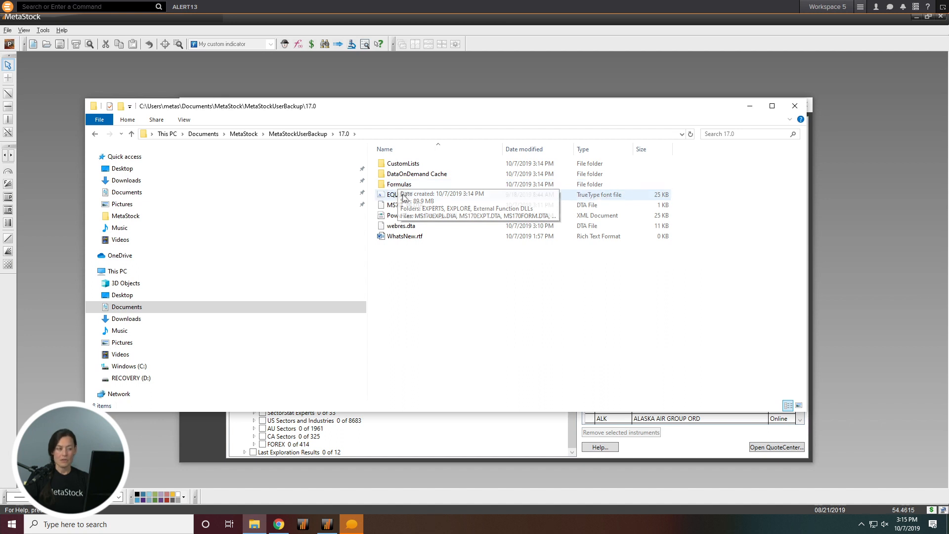
{"action": "left_click", "coordinate": [298, 133]}
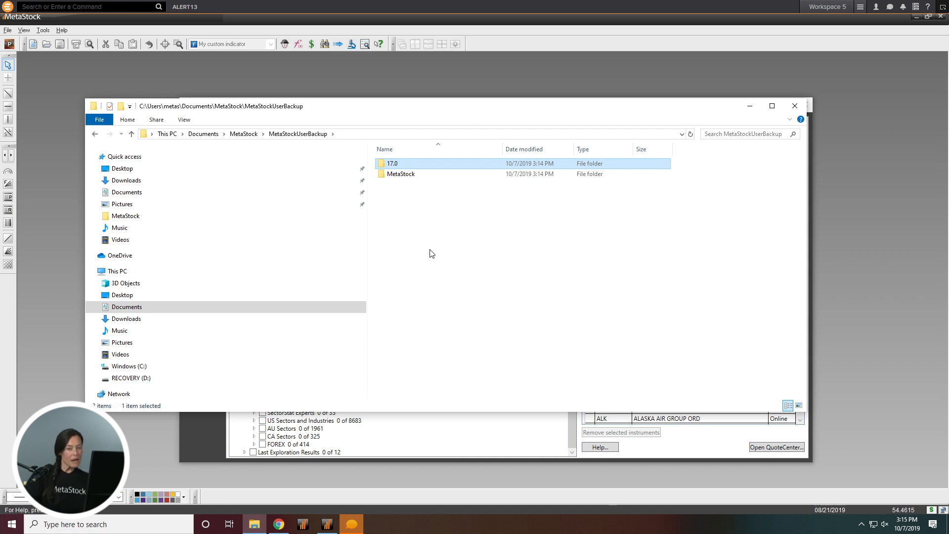
Copy the MetaStock folder from MetaStockUserBackup and open the Documents folder as its destination.
{"action": "left_click_drag", "start_coordinate": [398, 110], "coordinate": [415, 140]}
{"action": "right_click", "coordinate": [412, 190]}
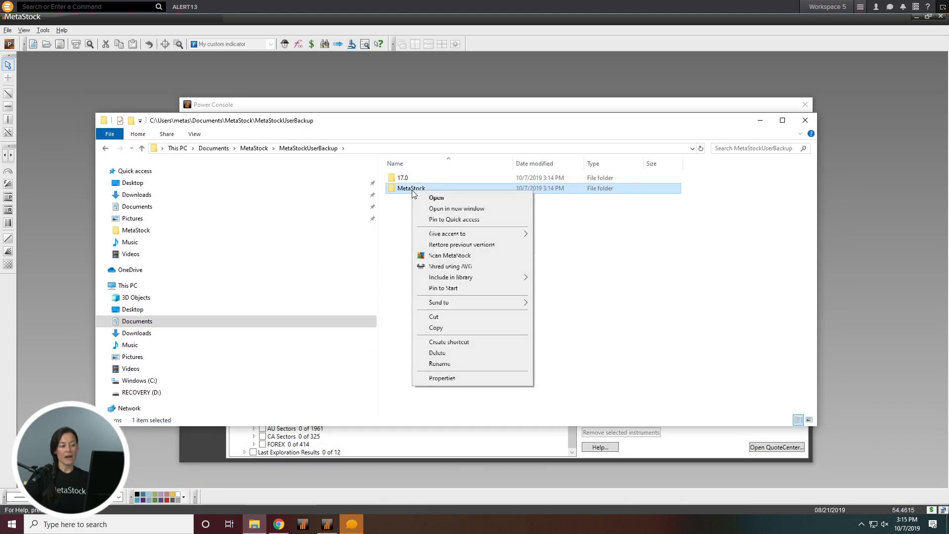
{"action": "left_click", "coordinate": [436, 327]}
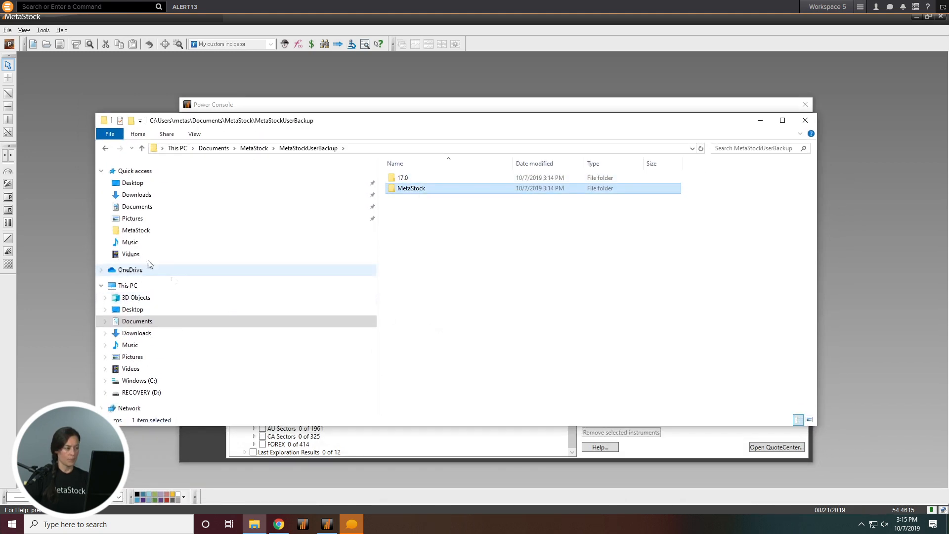
{"action": "left_click", "coordinate": [137, 207]}
{"action": "left_click", "coordinate": [447, 180]}
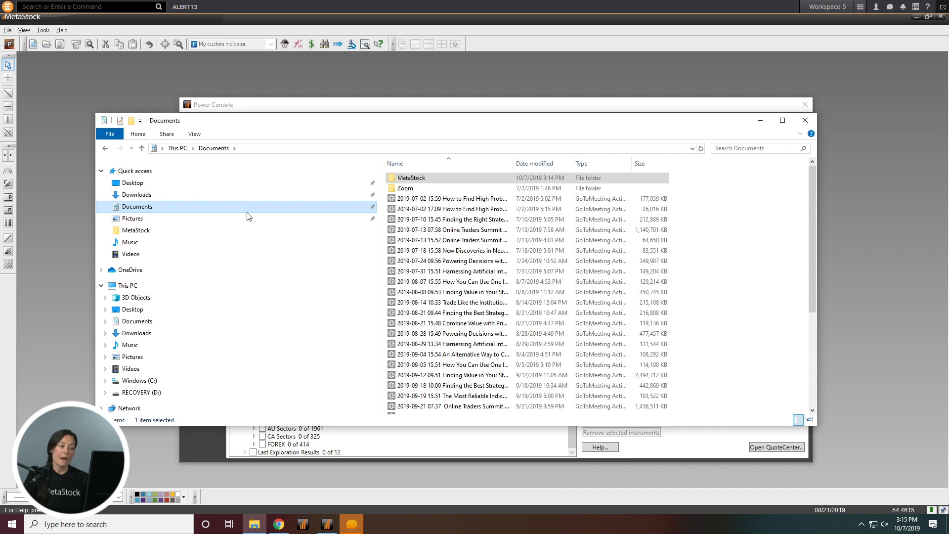
{"action": "left_click", "coordinate": [285, 228]}
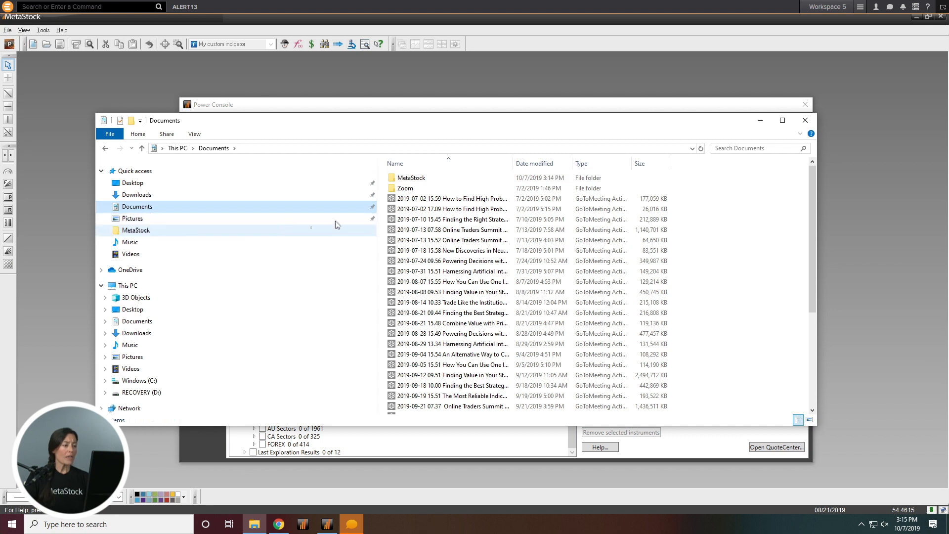
View Downloads, examine the MetaStock folder inside MetaStockUserBackup in Documents, and close File Explorer.
{"action": "left_click", "coordinate": [144, 194]}
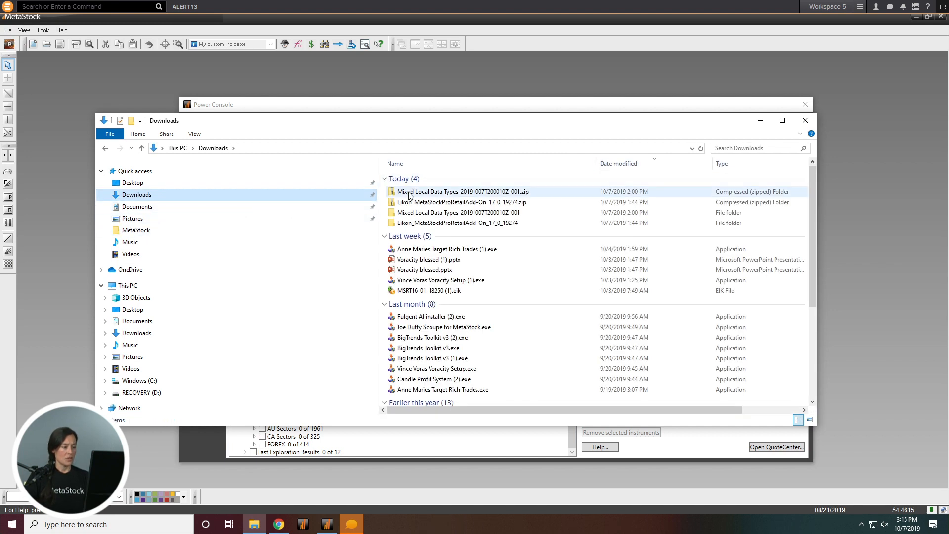
{"action": "left_click", "coordinate": [137, 207]}
{"action": "double_click", "coordinate": [403, 178]}
{"action": "double_click", "coordinate": [404, 179]}
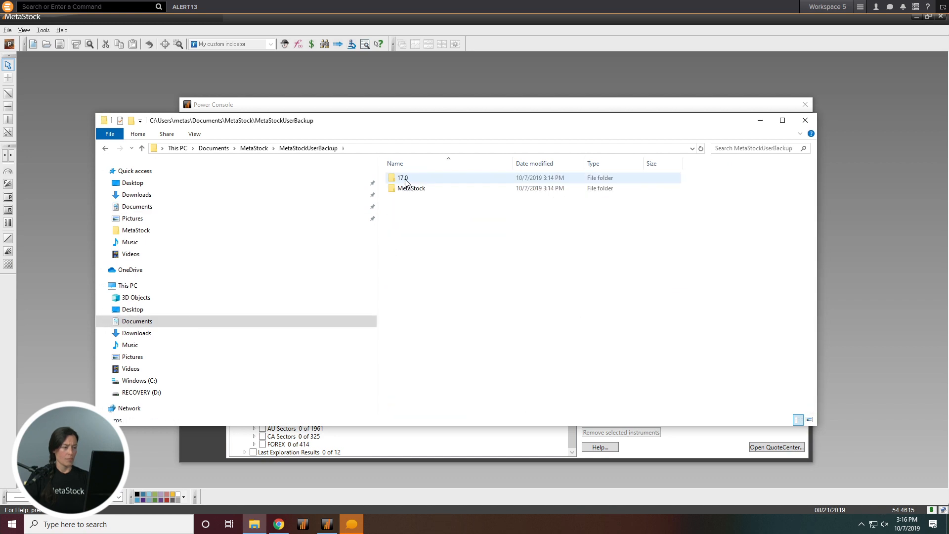
{"action": "double_click", "coordinate": [408, 188]}
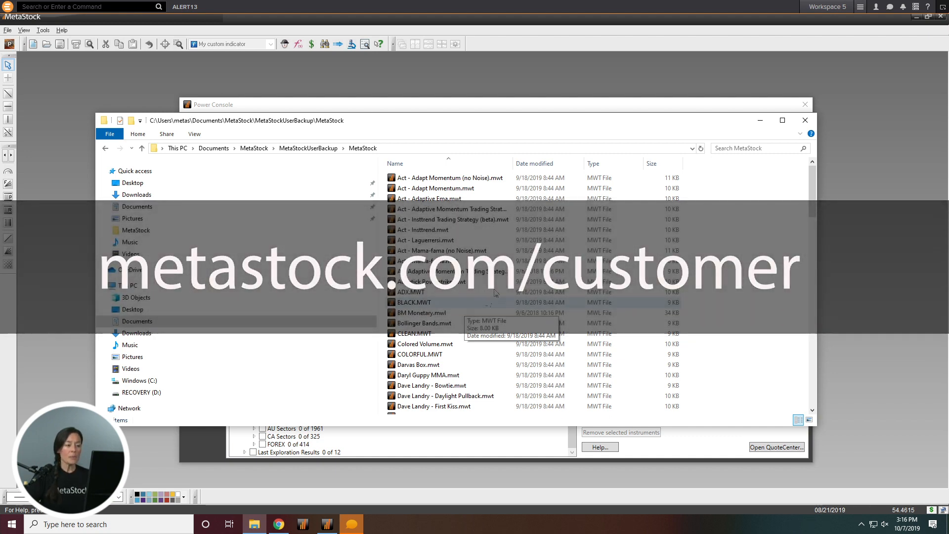
{"action": "left_click", "coordinate": [805, 121]}
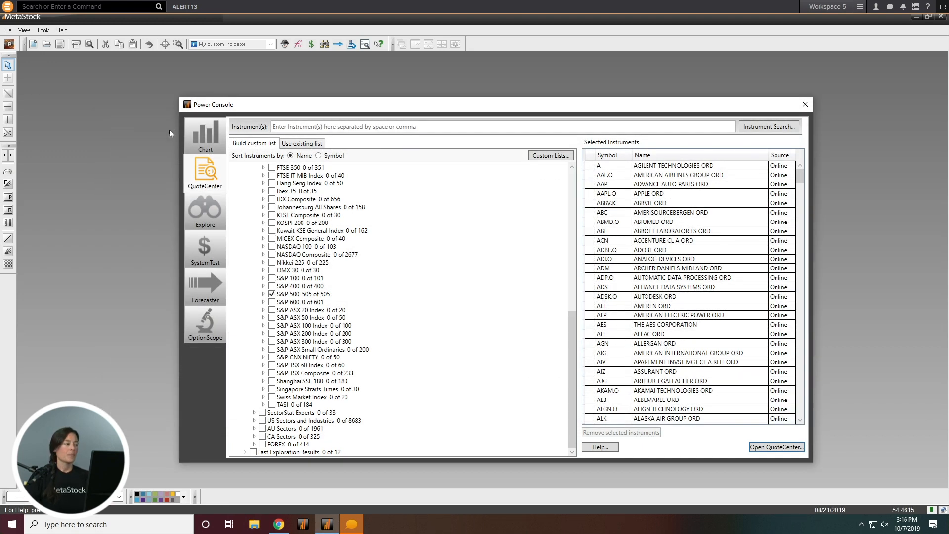
Back up the MetaStock user files to the MetaStock folder in Documents, overwriting the existing backup.
{"action": "left_click", "coordinate": [8, 31]}
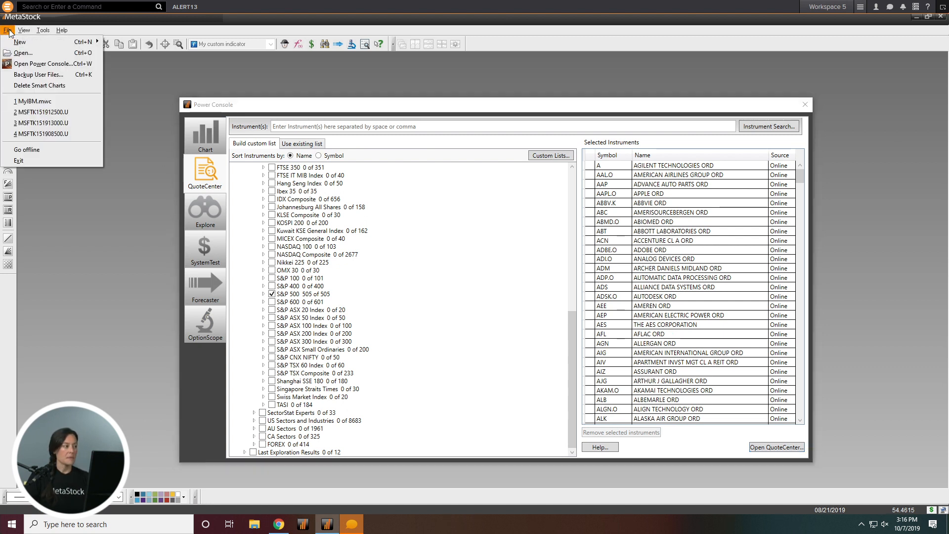
{"action": "left_click", "coordinate": [30, 75]}
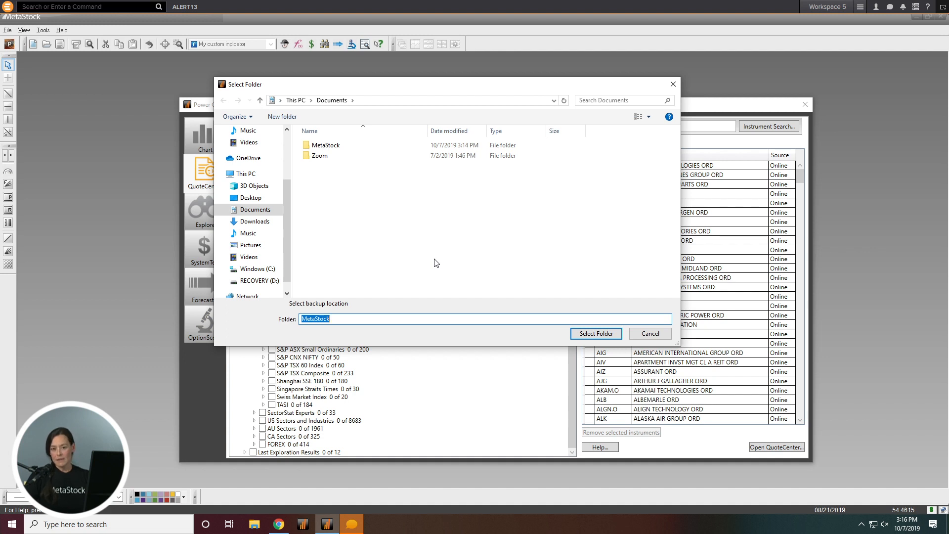
{"action": "left_click", "coordinate": [330, 148]}
{"action": "double_click", "coordinate": [330, 148]}
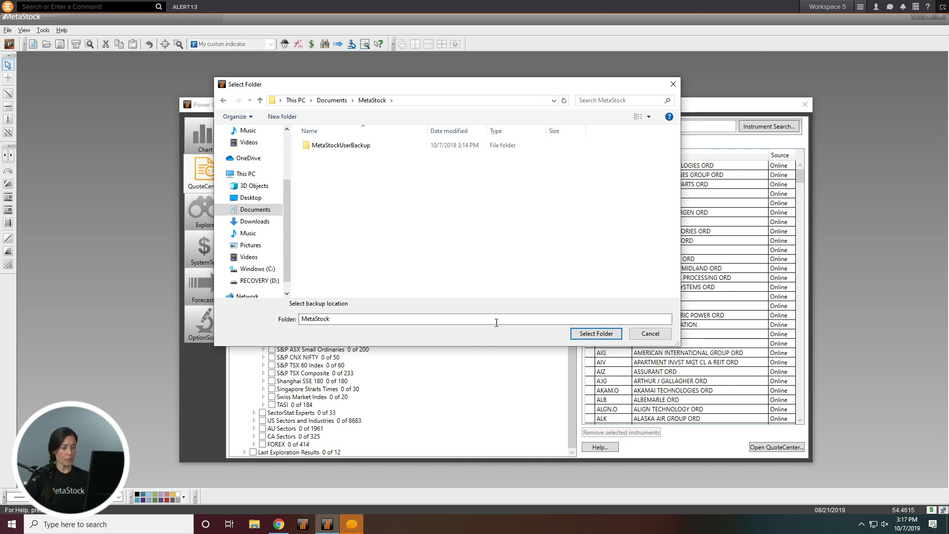
{"action": "left_click", "coordinate": [593, 337]}
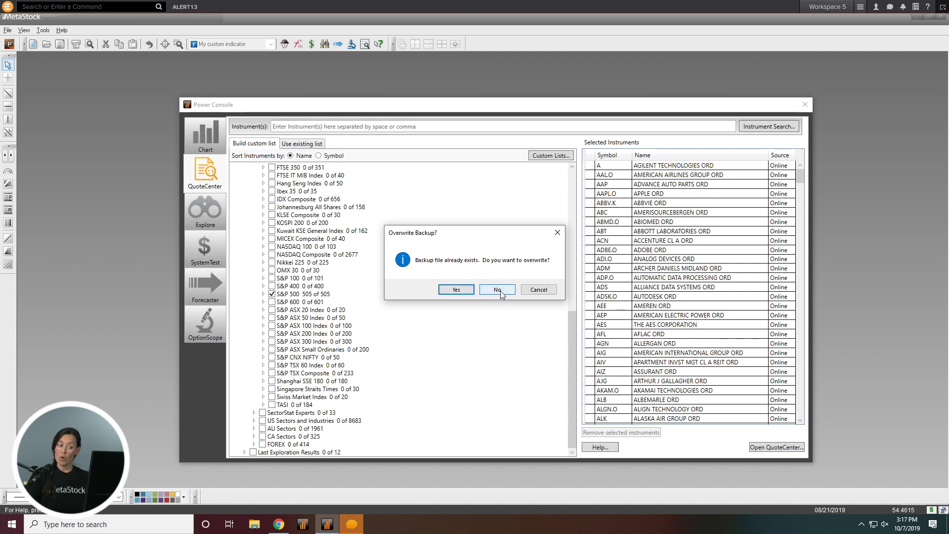
{"action": "left_click", "coordinate": [455, 291]}
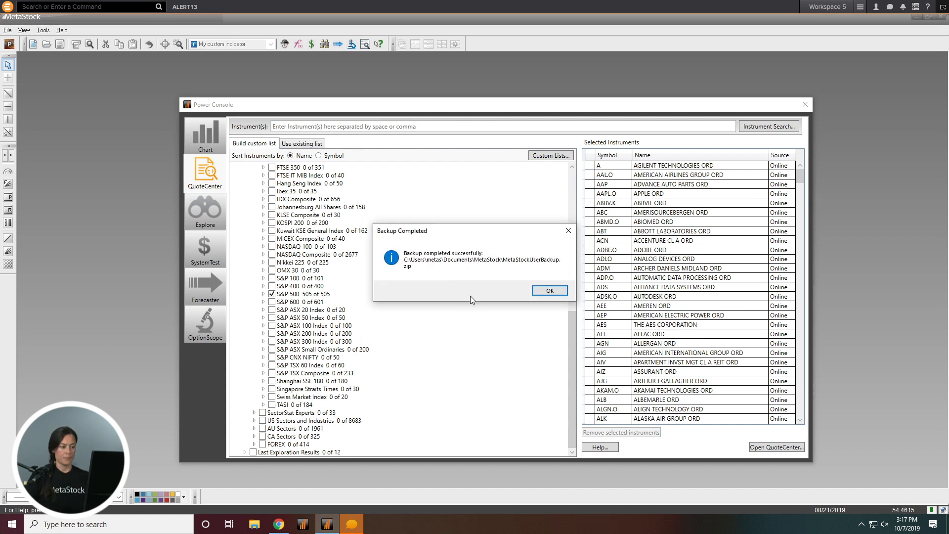
{"action": "left_click", "coordinate": [543, 297]}
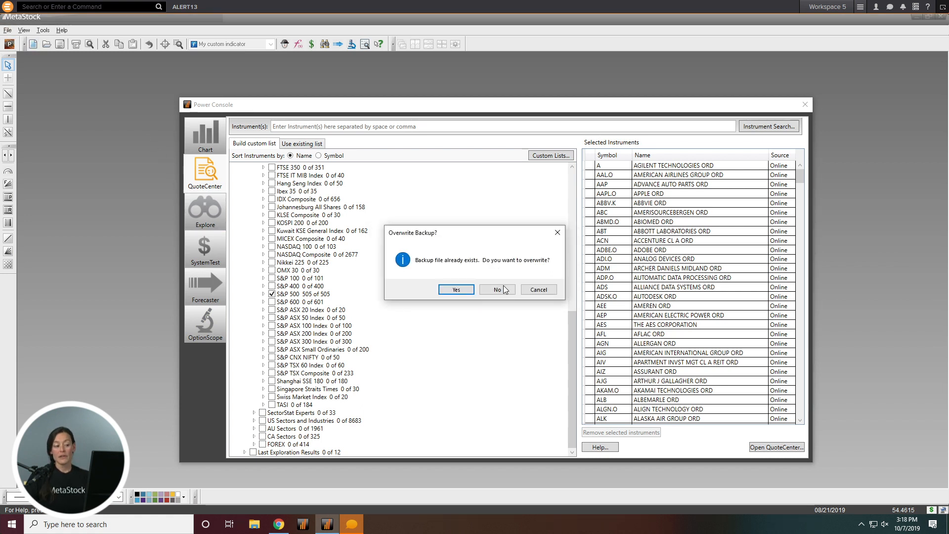
Back up the user files to the same MetaStock folder as a separate copy, without overwriting the existing backup.
{"action": "left_click", "coordinate": [498, 290]}
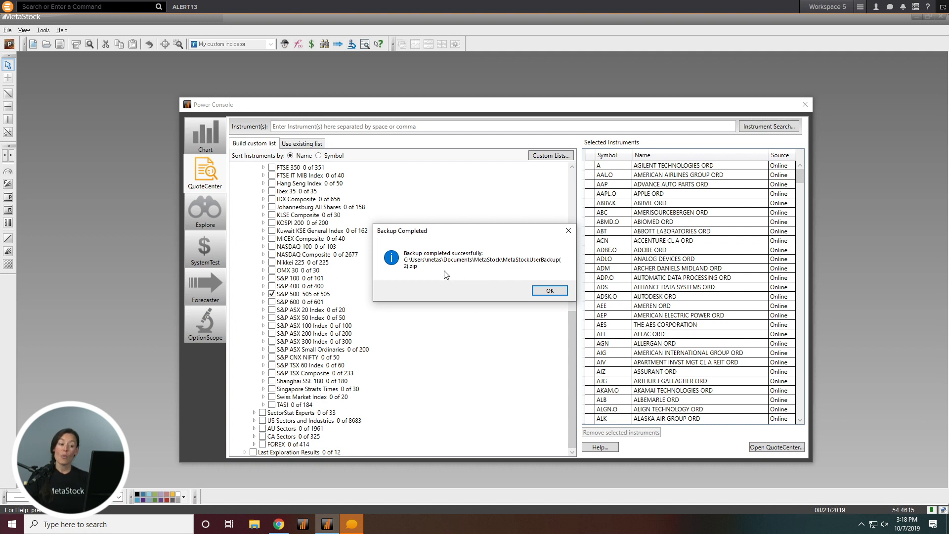
{"action": "left_click", "coordinate": [549, 291]}
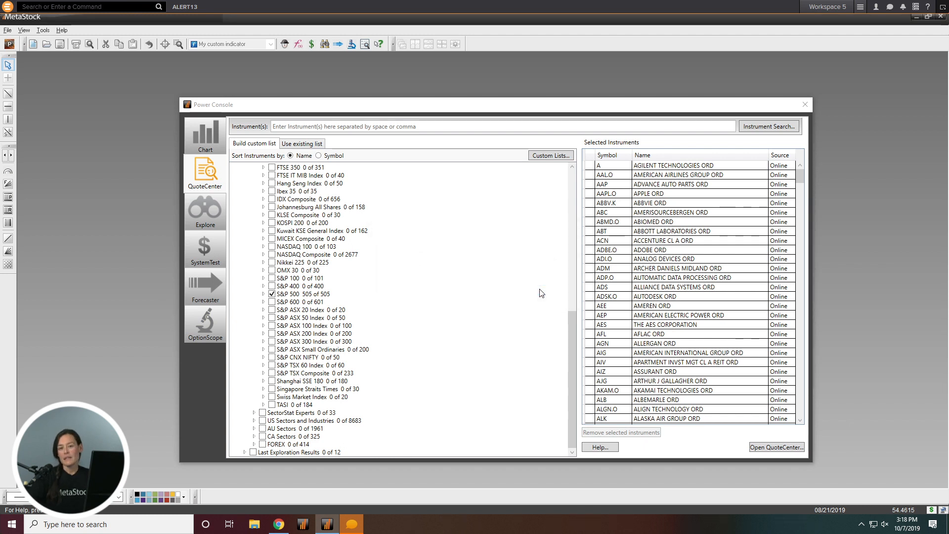